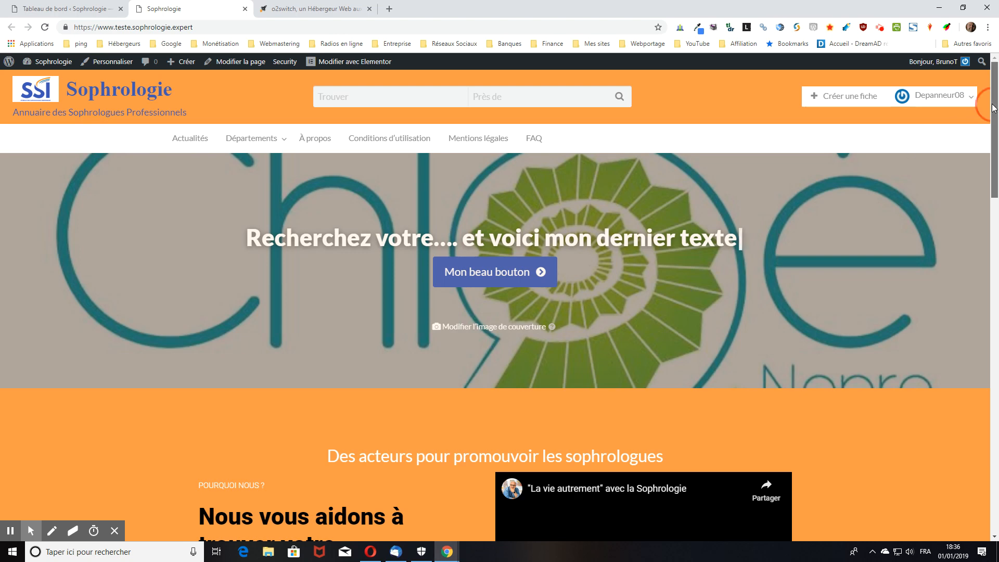
Examine the site's home page from the cover banner to the footer, including the video, latest listings and news sections
scroll(991, 106, down, 5)
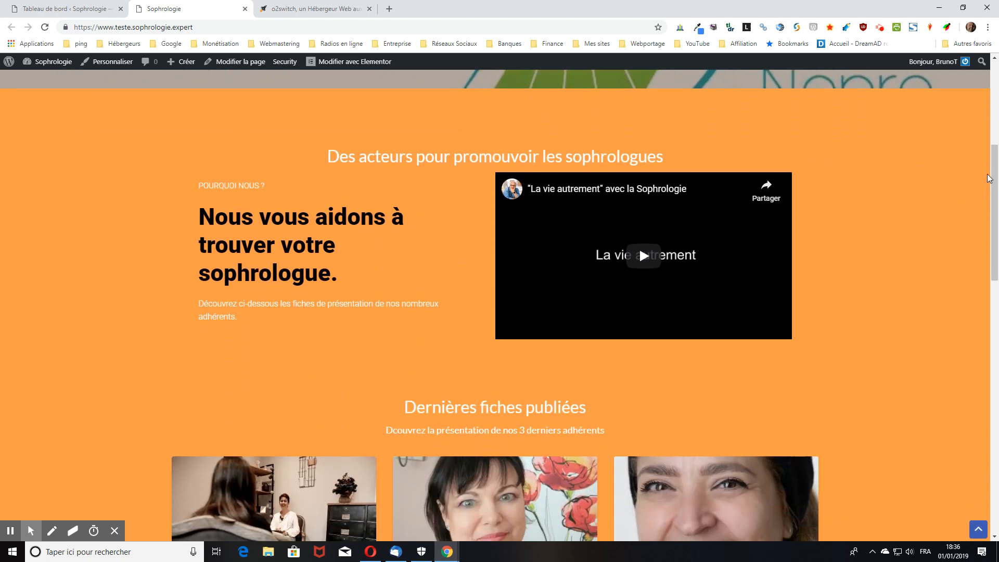
scroll(994, 179, down, 16)
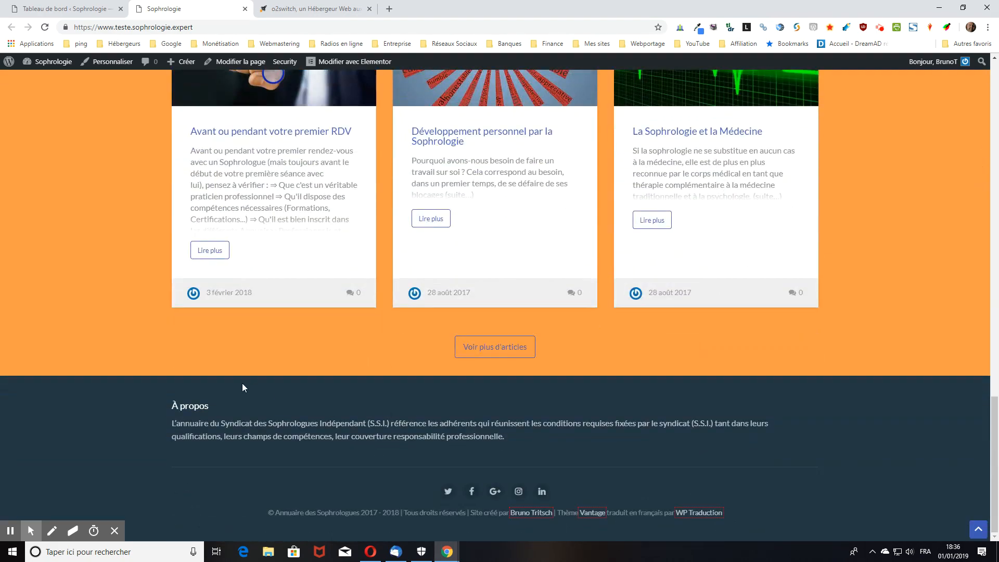
scroll(655, 313, up, 8)
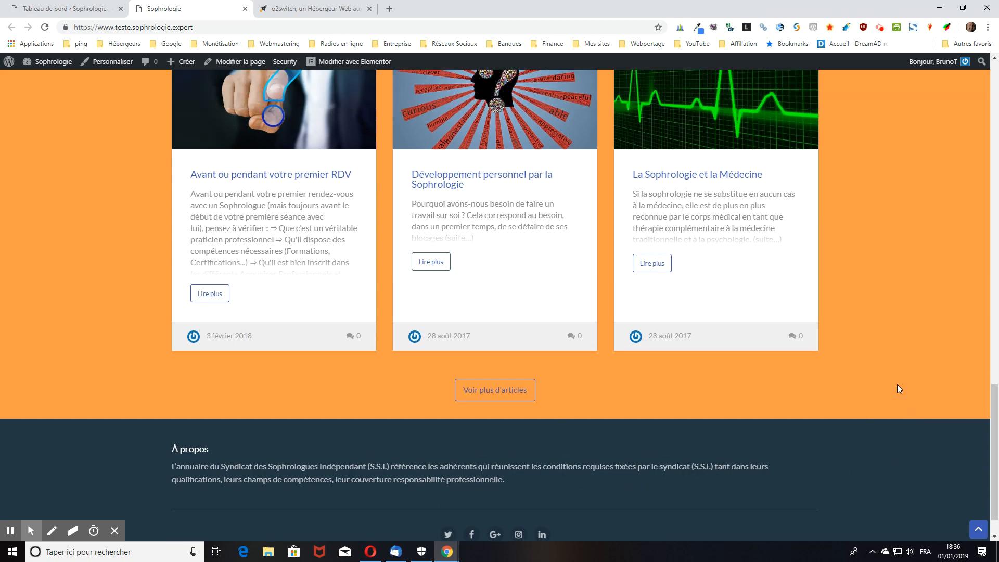
scroll(683, 298, up, 12)
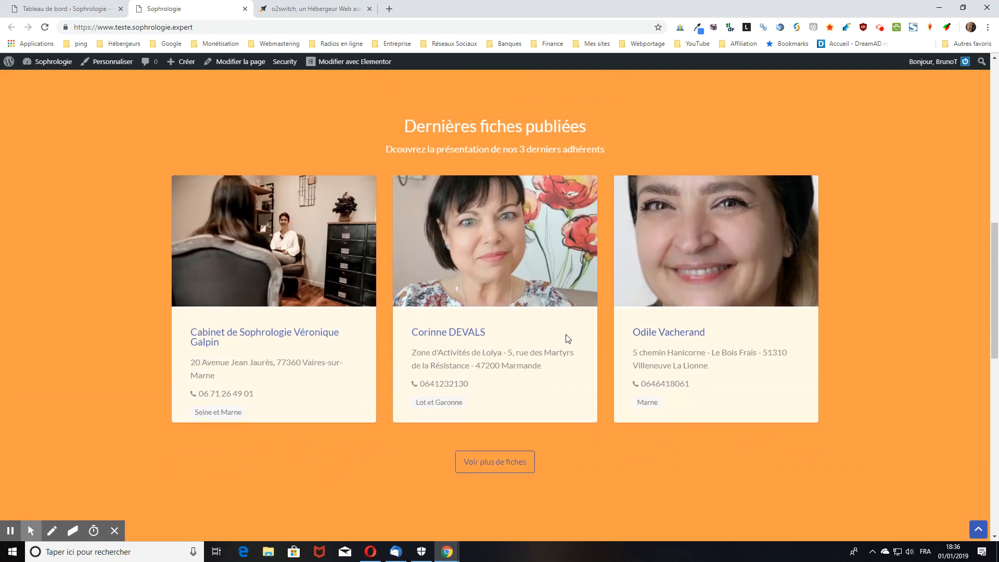
scroll(524, 357, down, 4)
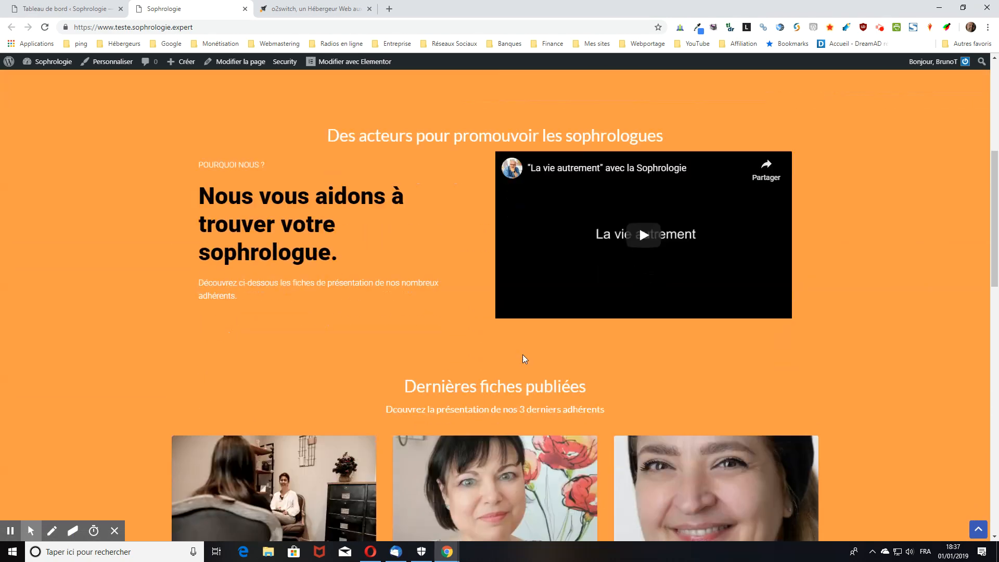
scroll(164, 343, down, 4)
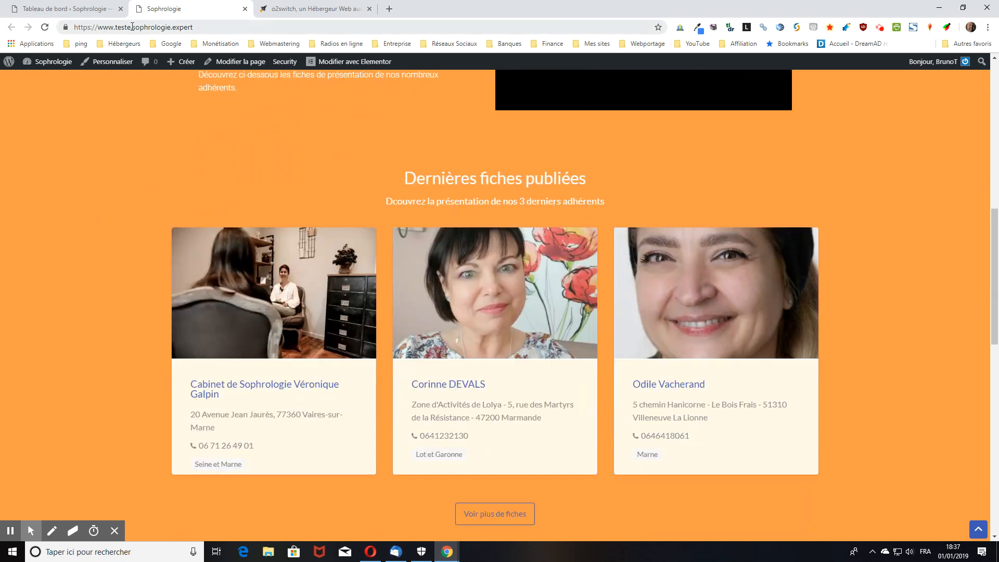
click(89, 9)
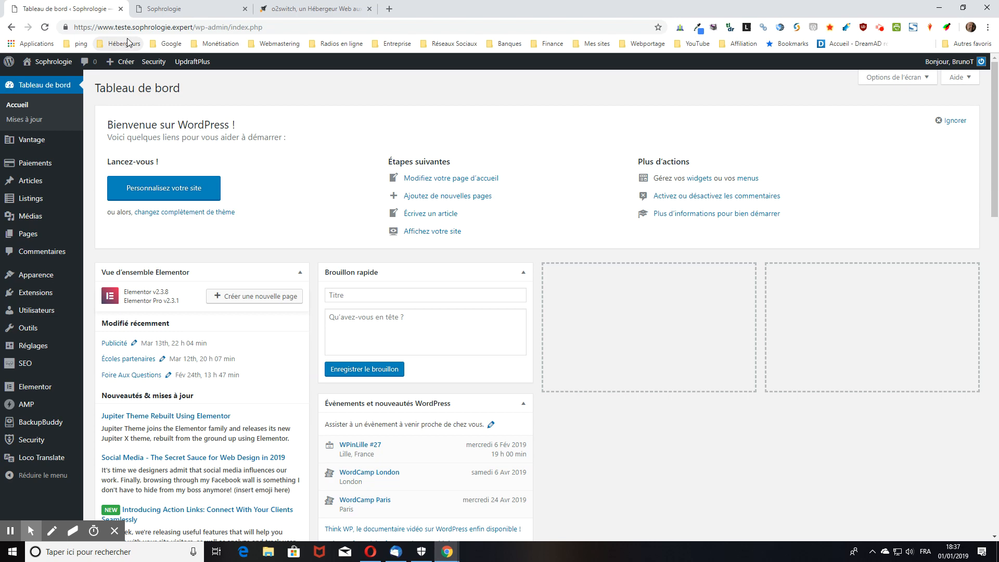
click(175, 7)
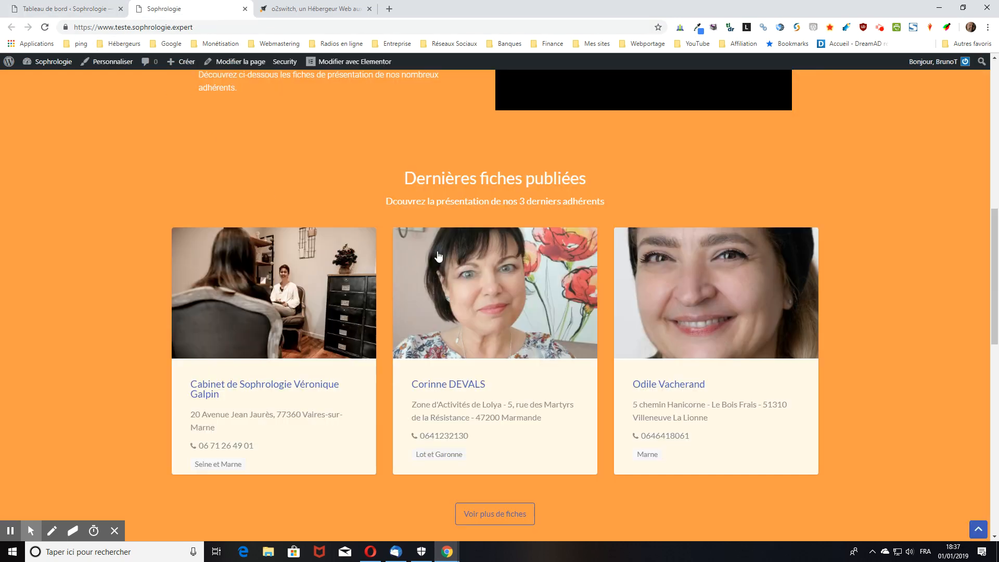
scroll(529, 280, up, 4)
scroll(908, 286, up, 6)
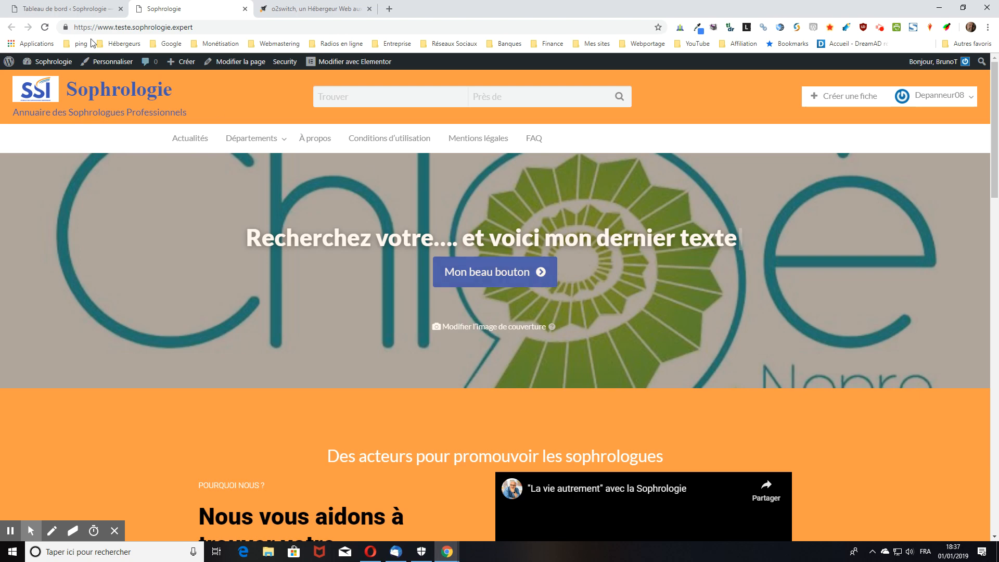
scroll(186, 335, down, 4)
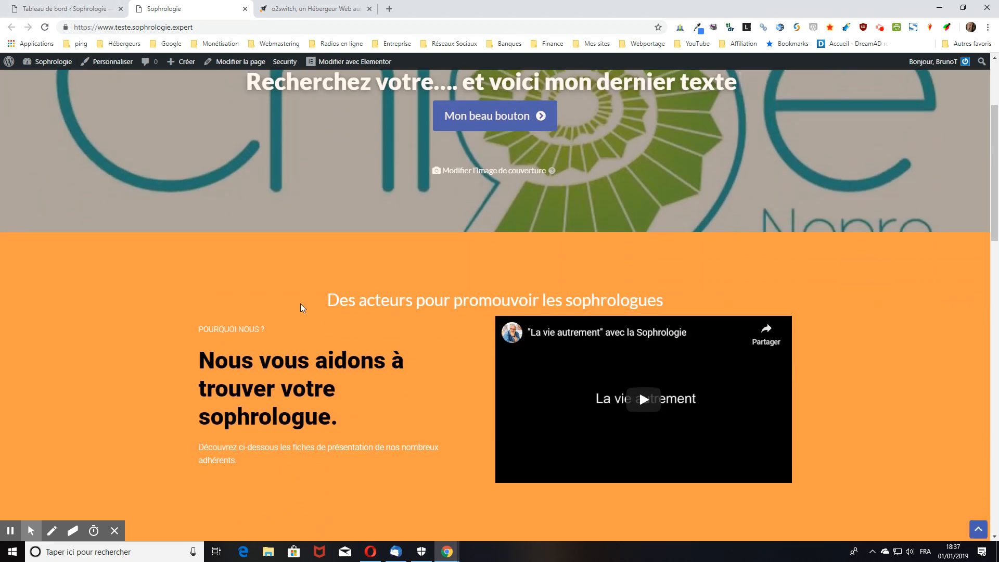
scroll(822, 370, down, 2)
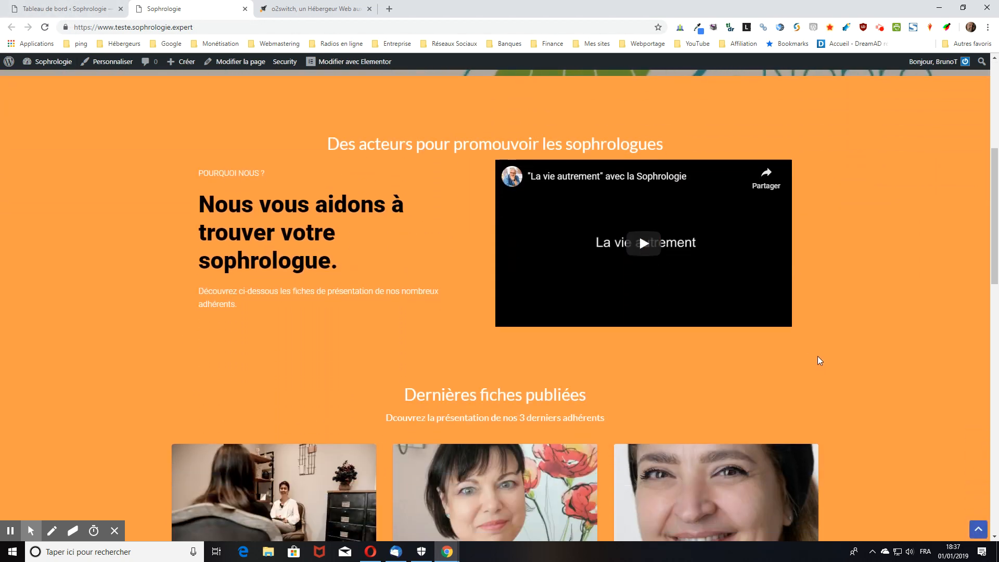
scroll(815, 353, up, 1)
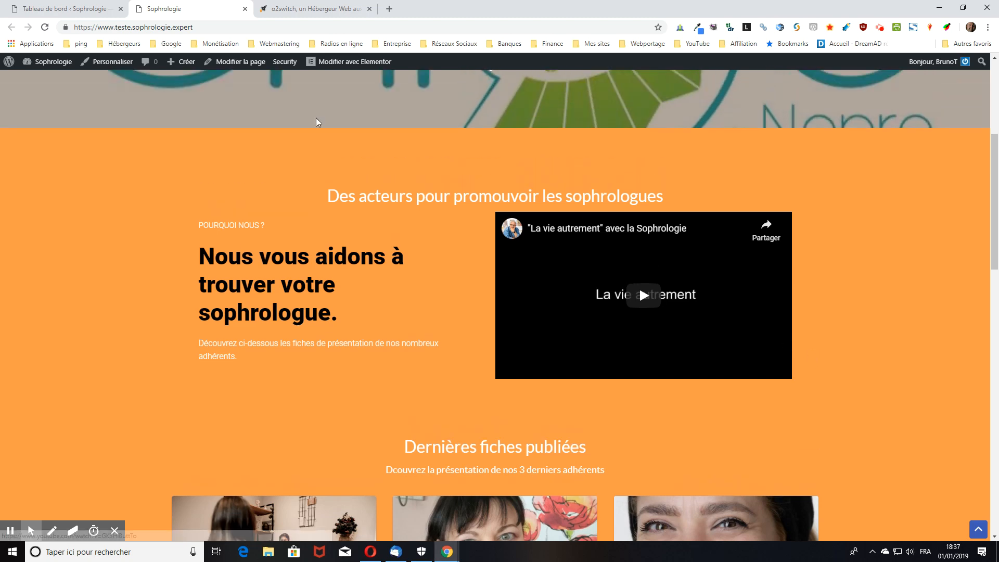
Open the Widgets management page from the WordPress dashboard and expand the Page d'accueil widget area
click(79, 10)
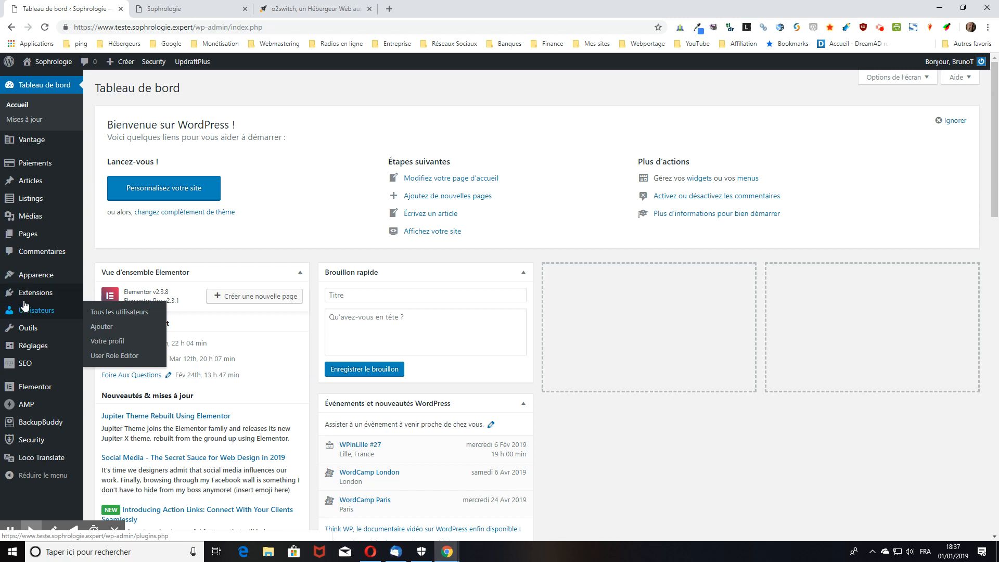
mouse_move(27, 297)
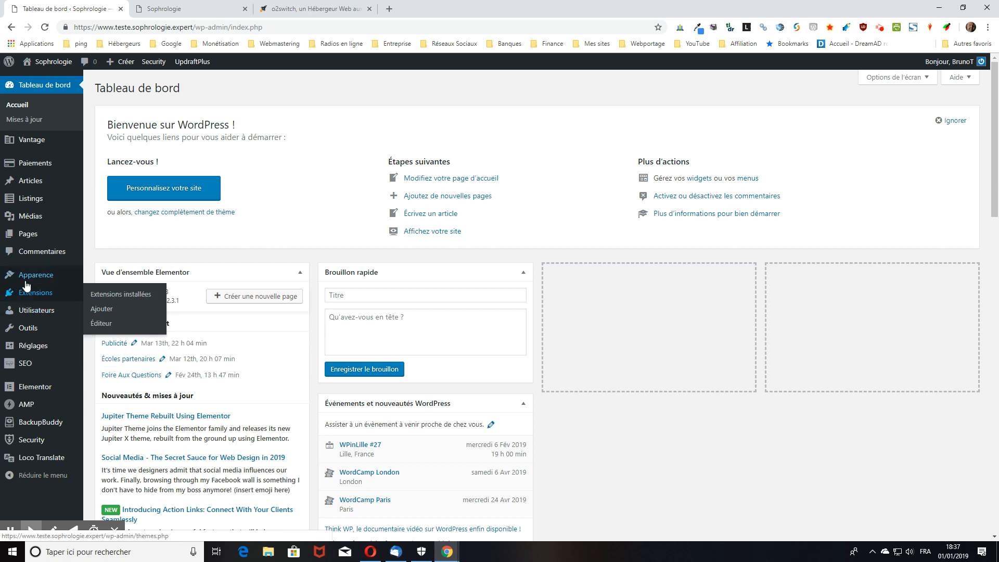
mouse_move(26, 278)
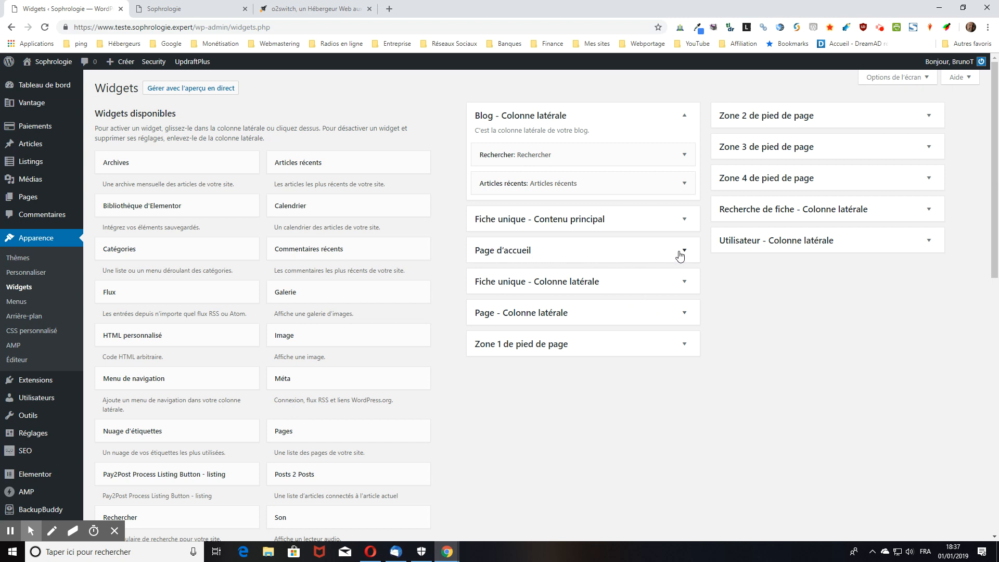
click(685, 252)
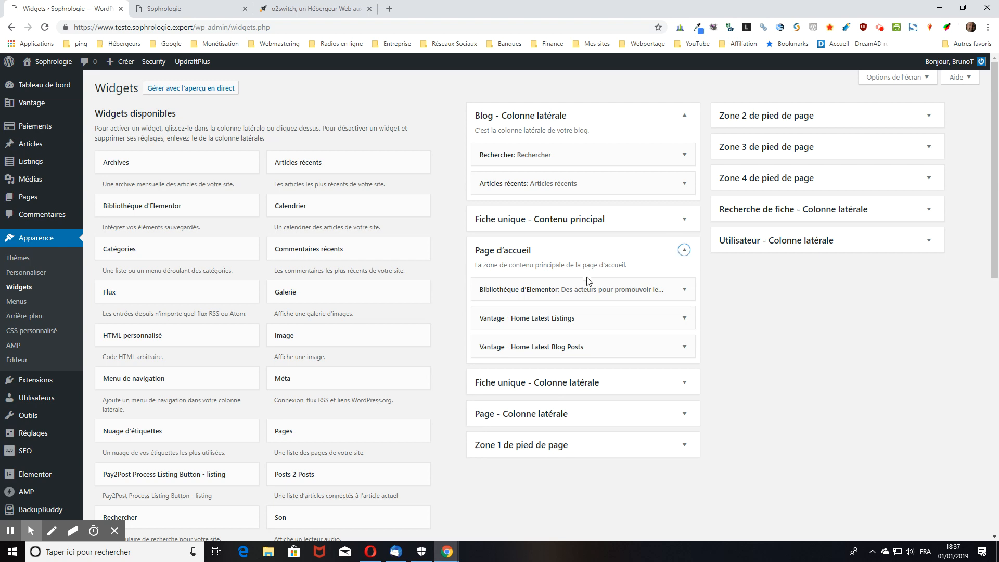
Compare the widgets of the Page d'accueil area with the video, listings and news sections on the live home page
click(172, 12)
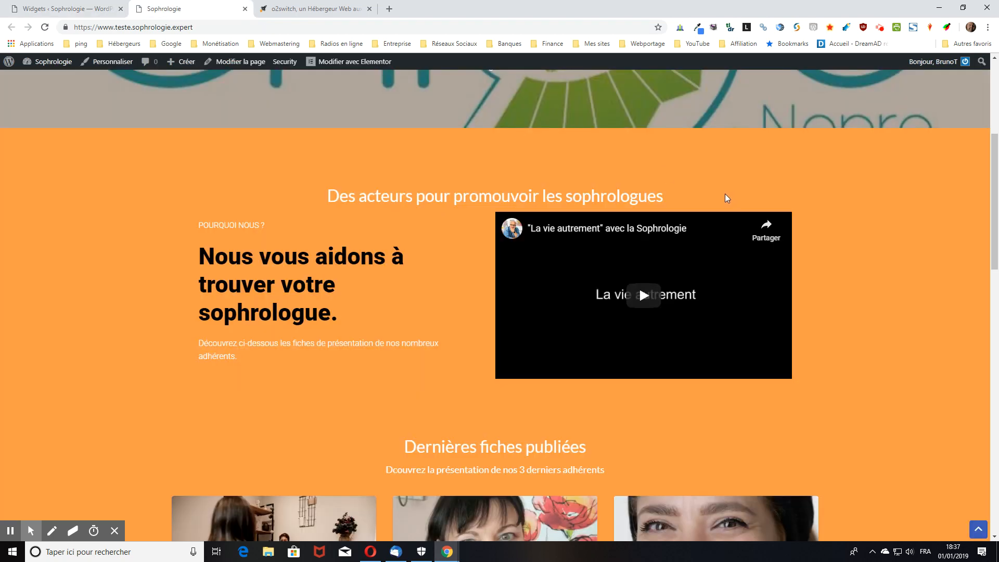
scroll(720, 196, down, 1)
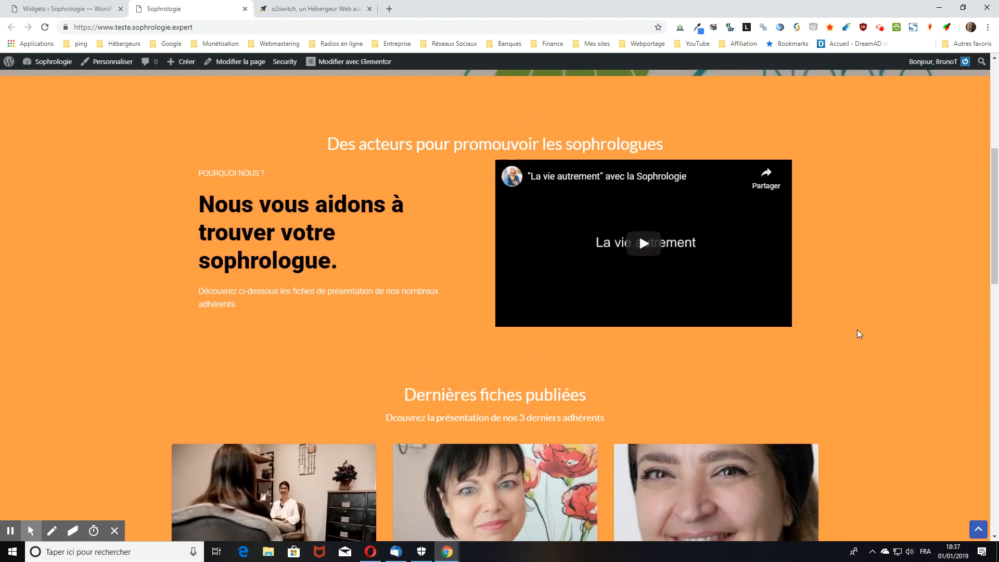
click(78, 9)
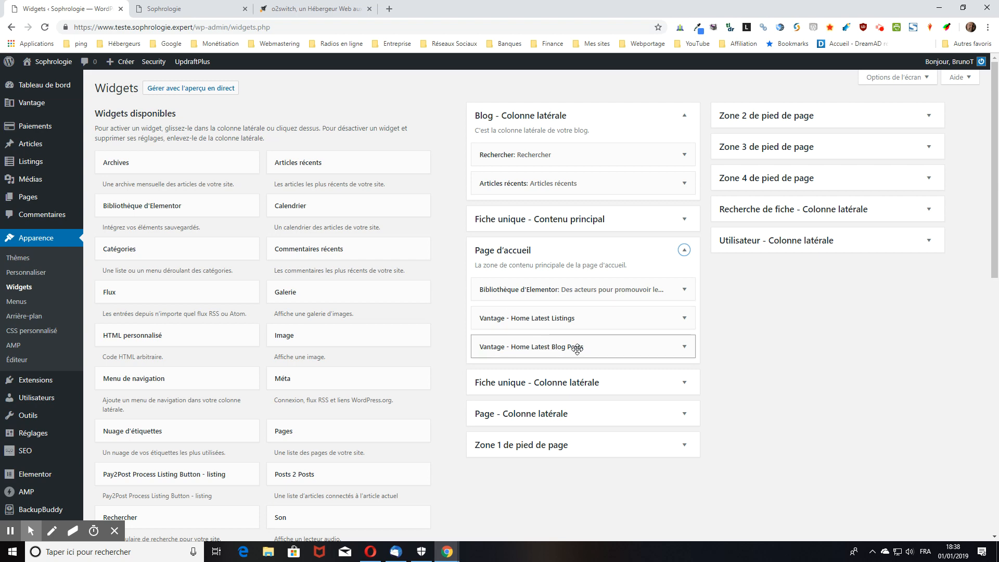
click(164, 9)
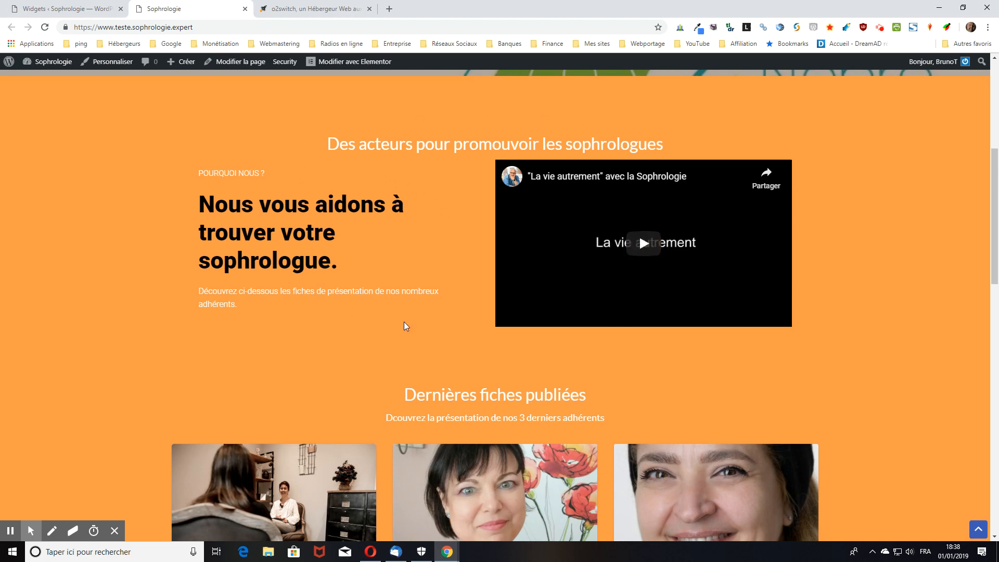
scroll(302, 229, down, 4)
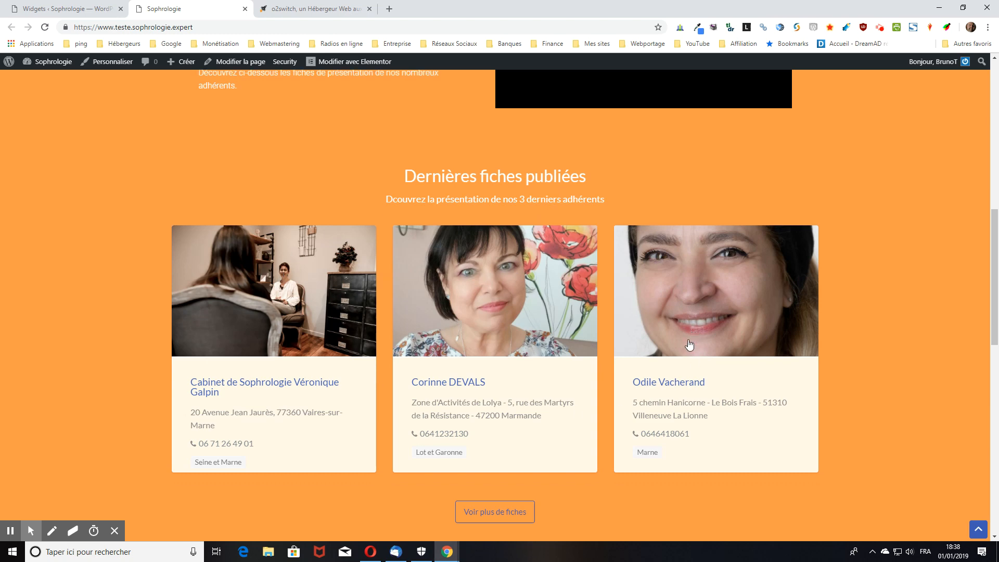
scroll(660, 353, down, 7)
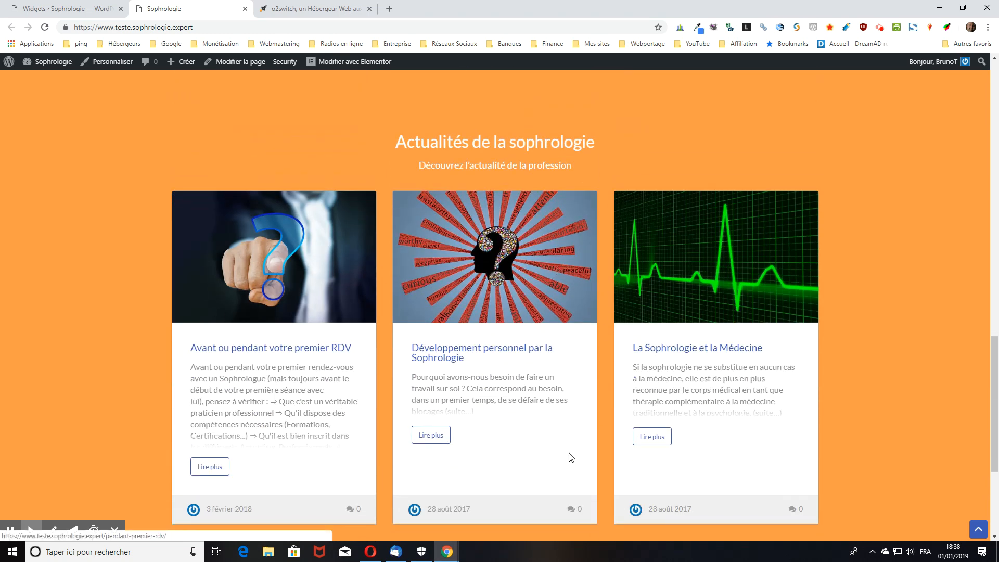
scroll(498, 285, down, 3)
scroll(498, 284, up, 2)
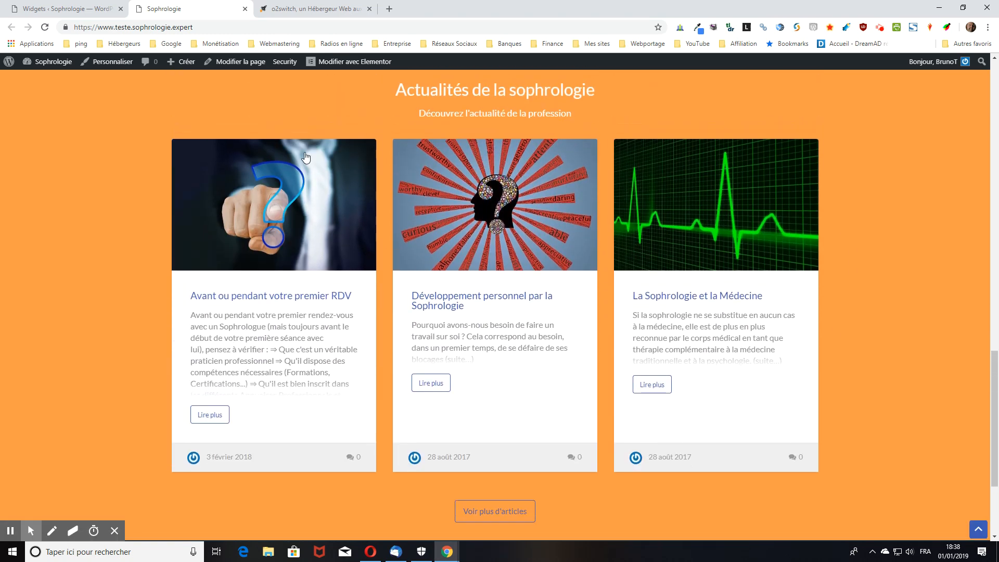
Review the available Vantage widgets and the deactivated widgets on the Widgets page
click(67, 9)
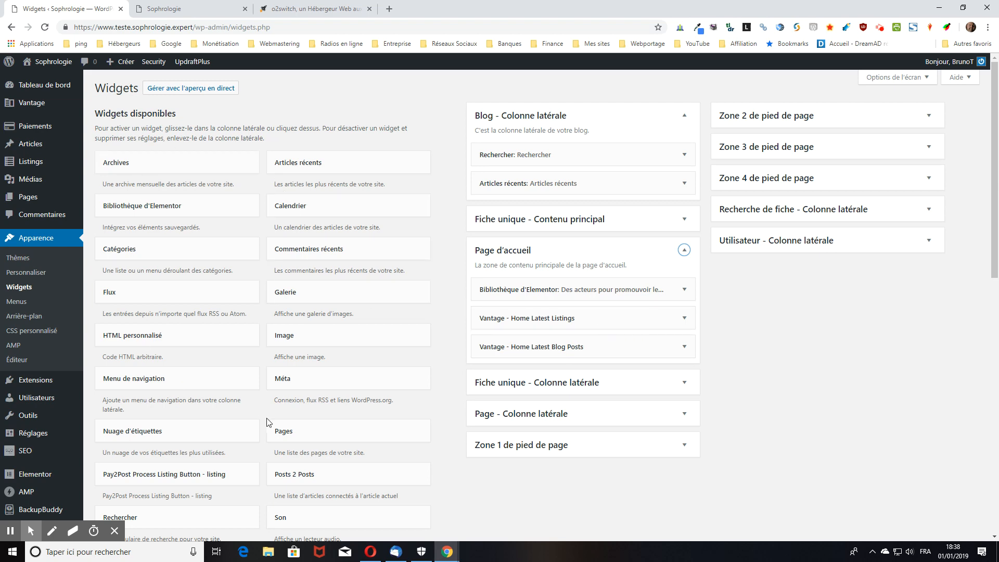
scroll(299, 263, down, 9)
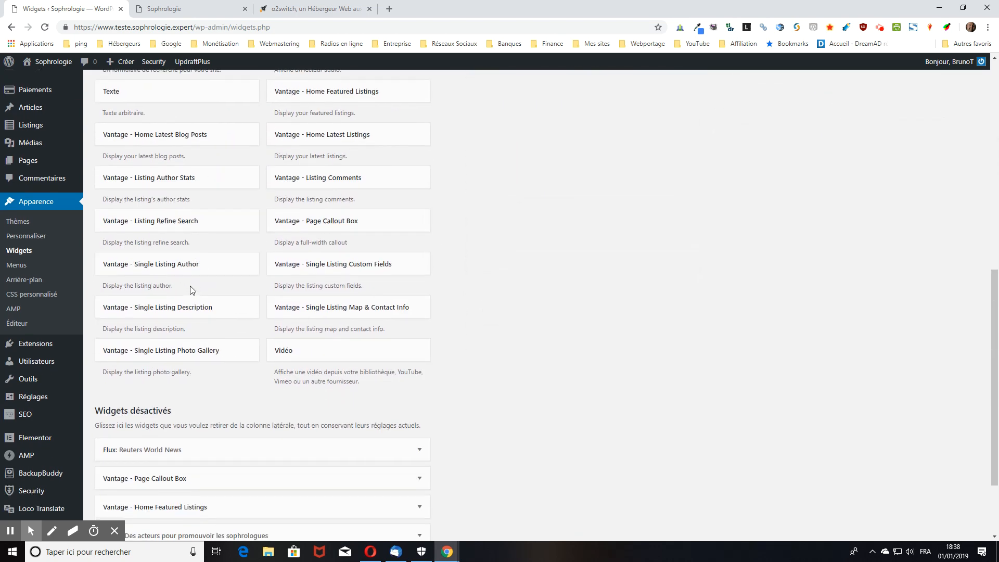
scroll(191, 290, down, 2)
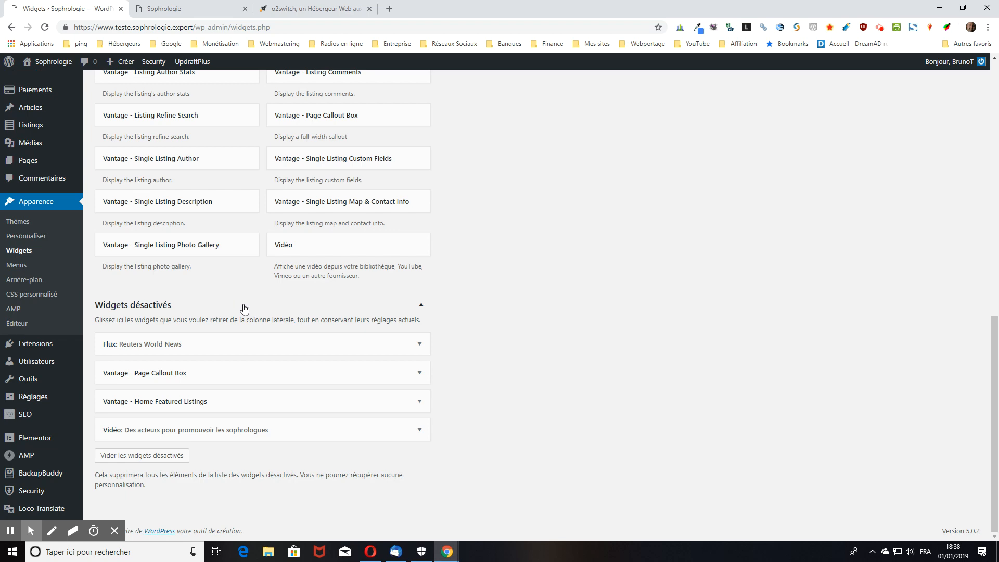
scroll(776, 325, up, 6)
scroll(734, 328, up, 5)
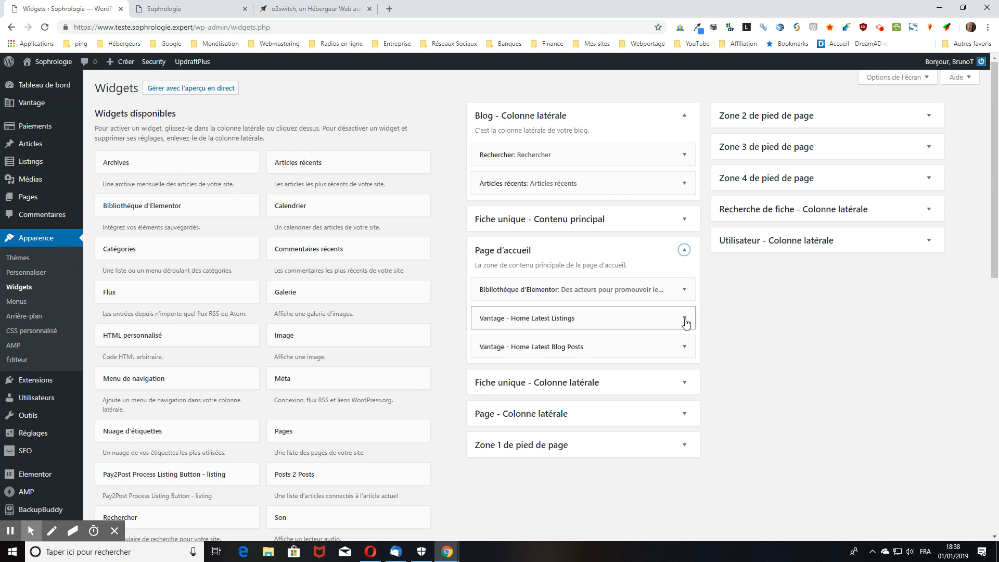
Expand the Vantage - Home Latest Listings widget and compare its title, description and number to display with the matching home page section
click(684, 320)
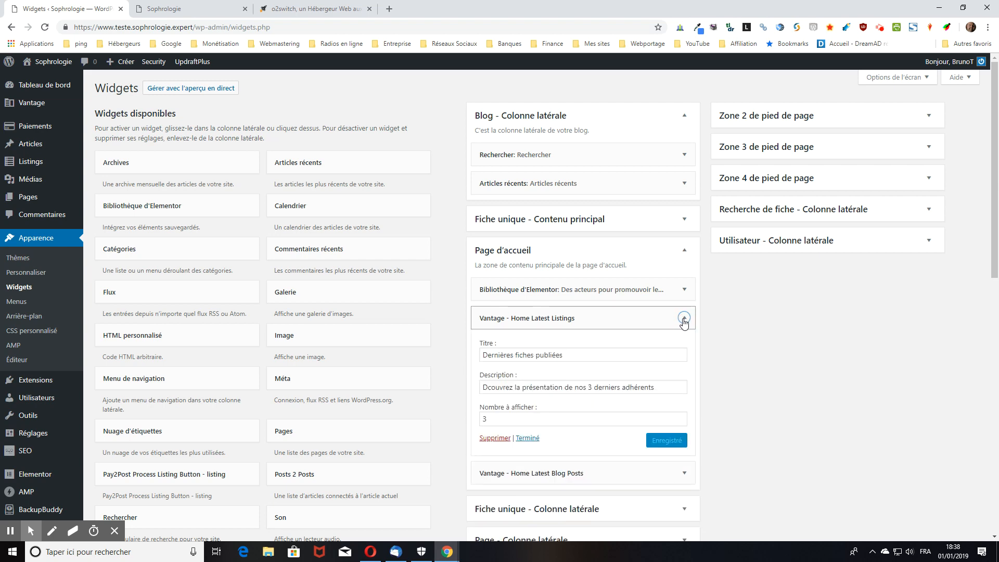
click(177, 9)
scroll(432, 229, up, 6)
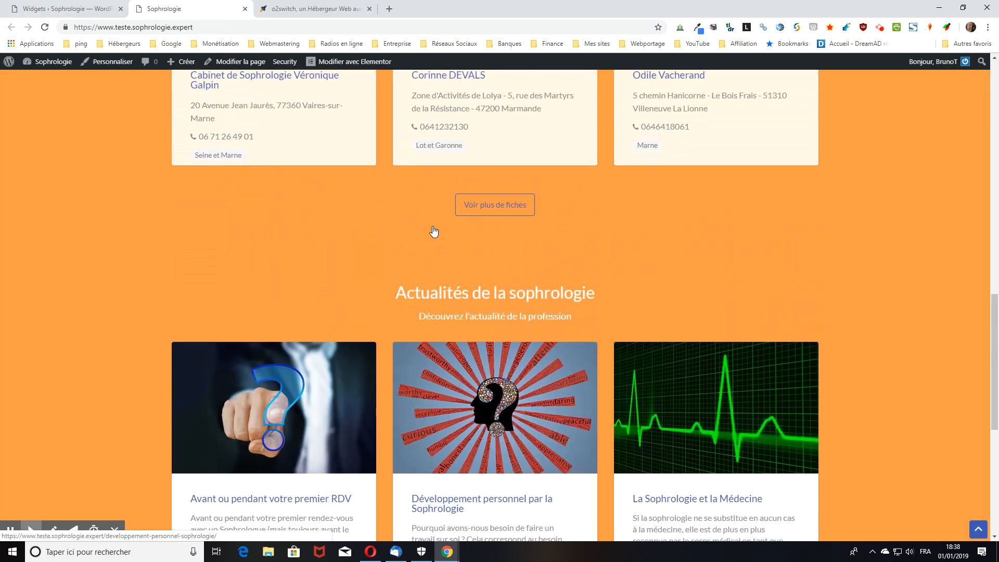
scroll(431, 232, up, 3)
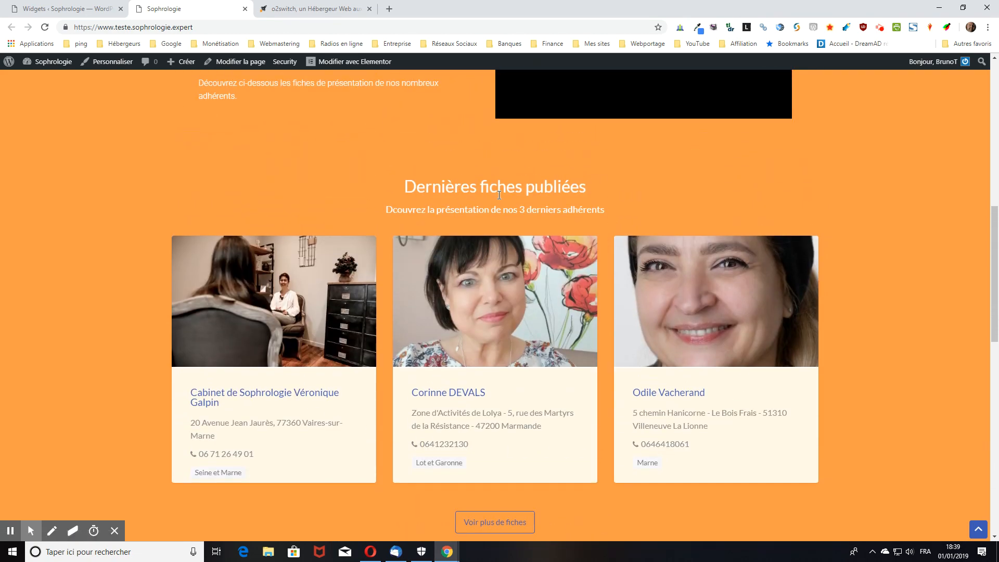
click(78, 9)
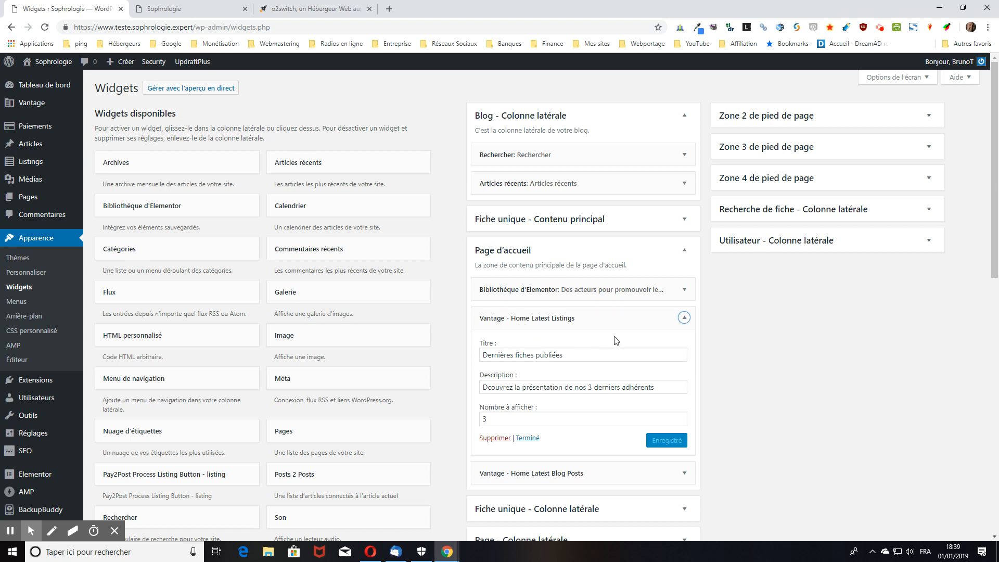
scroll(588, 335, down, 1)
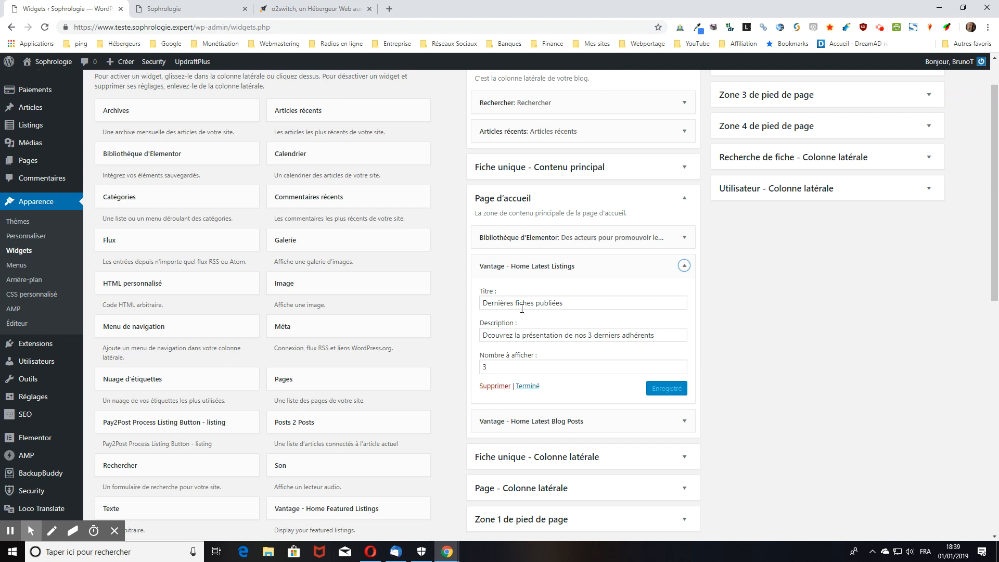
click(211, 7)
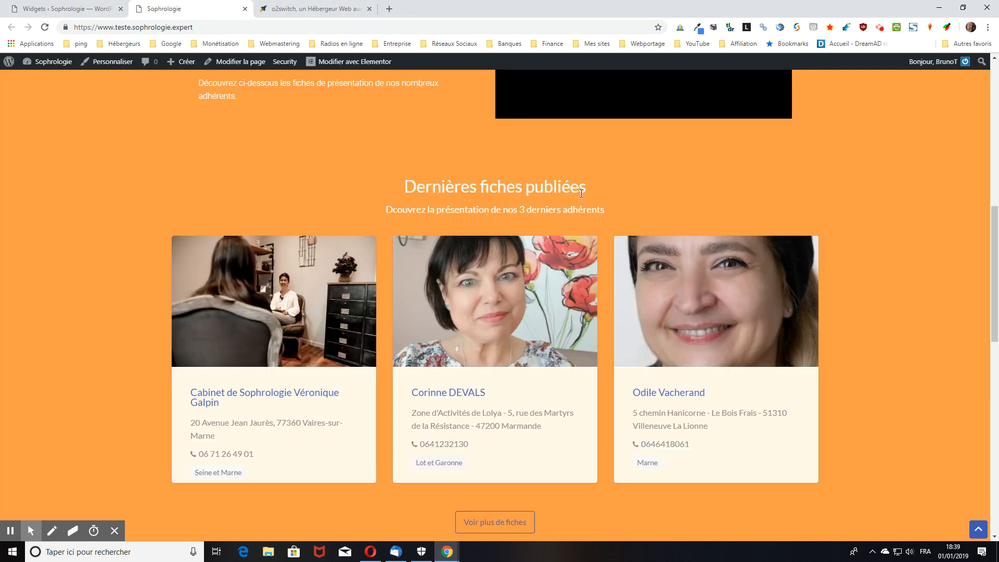
scroll(440, 192, down, 1)
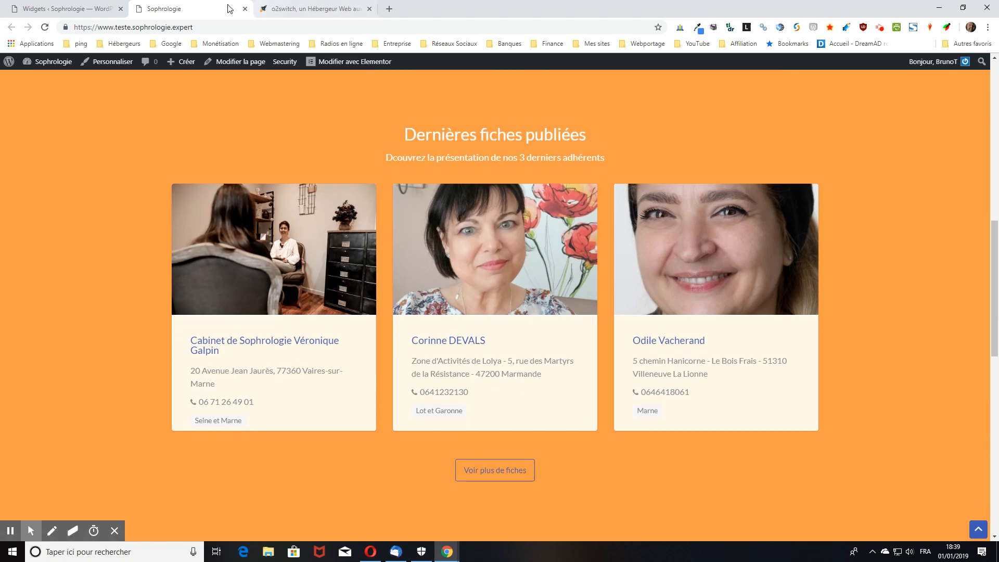
click(98, 11)
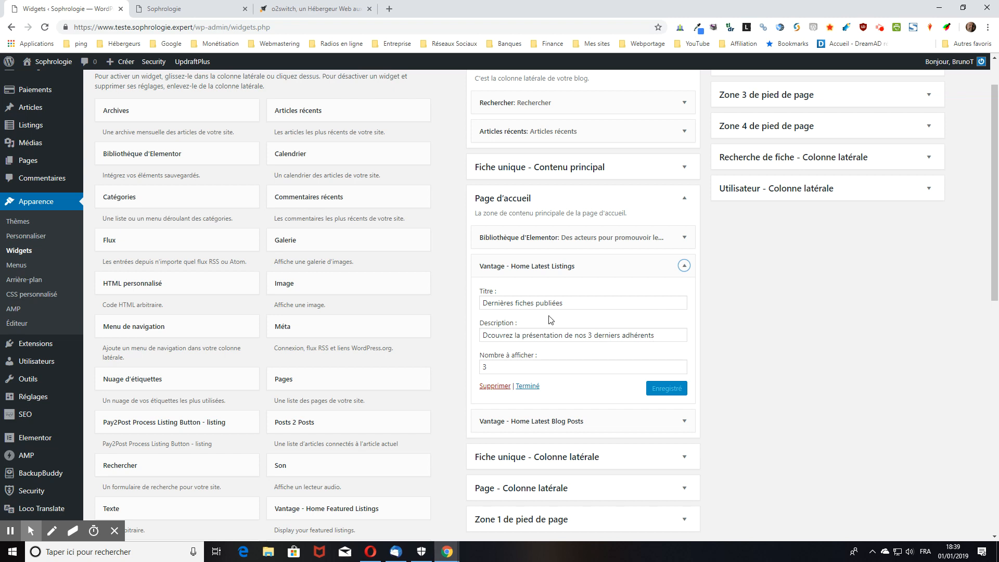
Change the title of the Vantage - Home Latest Listings widget to "Les nouveautés de l'annuaire"
drag(569, 304, 475, 290)
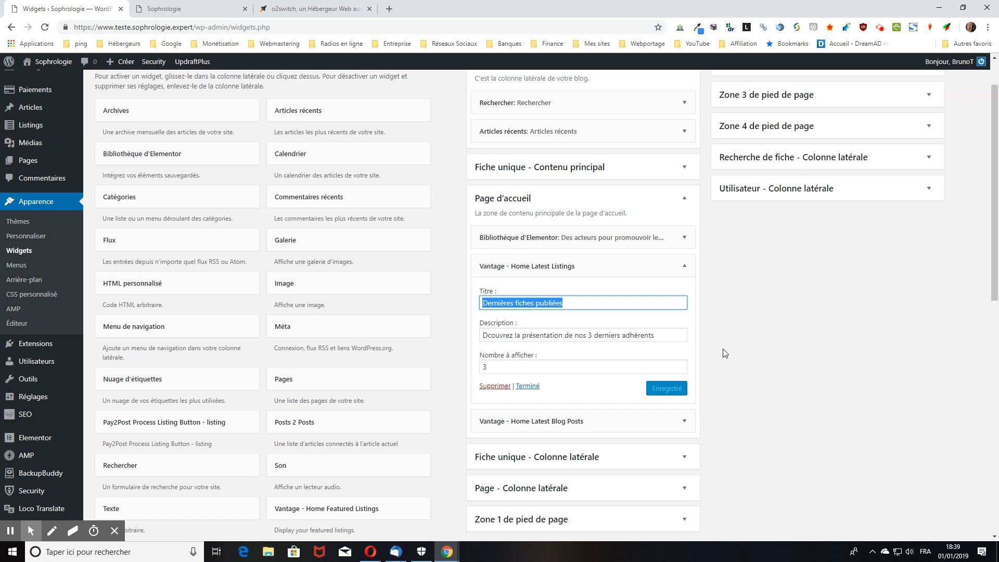
text(No)
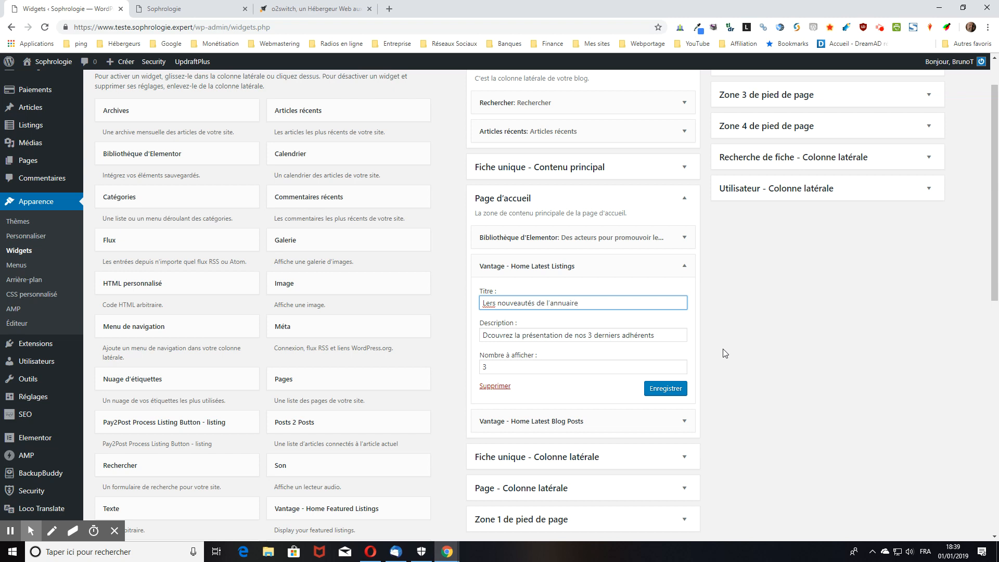
click(497, 302)
key(BackSpace)
Rewrite the Latest Listings widget's description as "Découvrez la présentation des 6 dernières fiches publiées sur l'annuaire"
scroll(519, 330, down, 1)
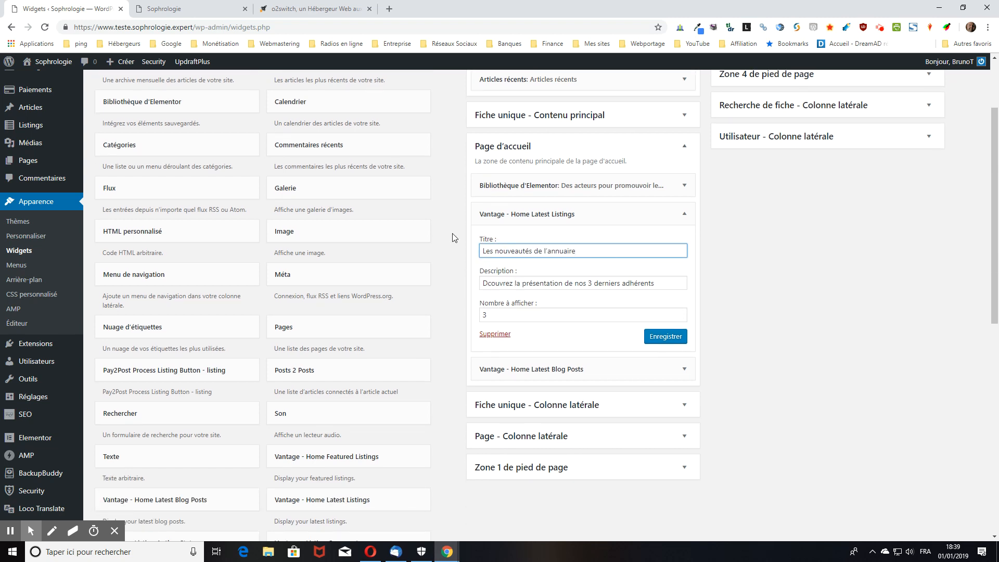
click(591, 284)
key(BackSpace)
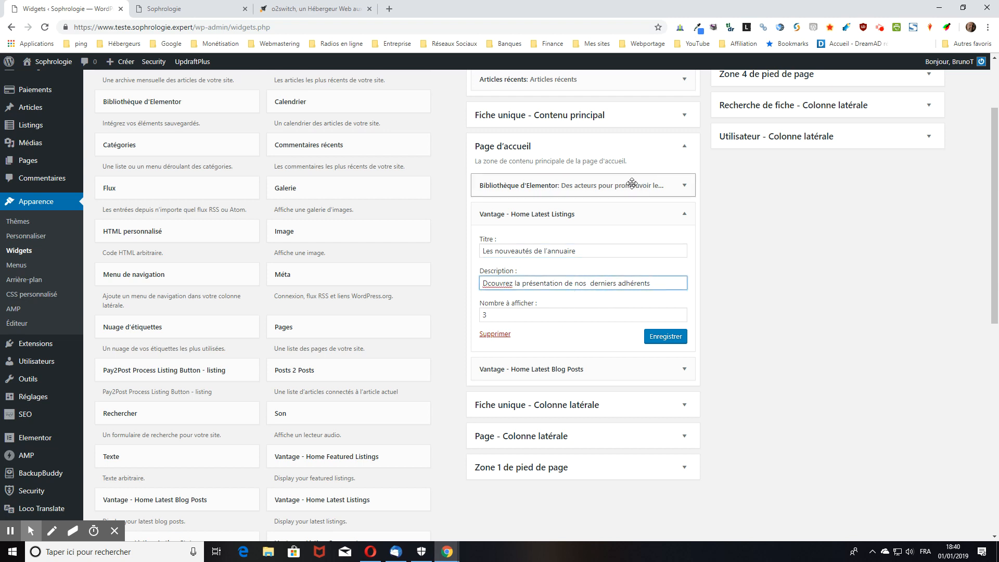
text(6)
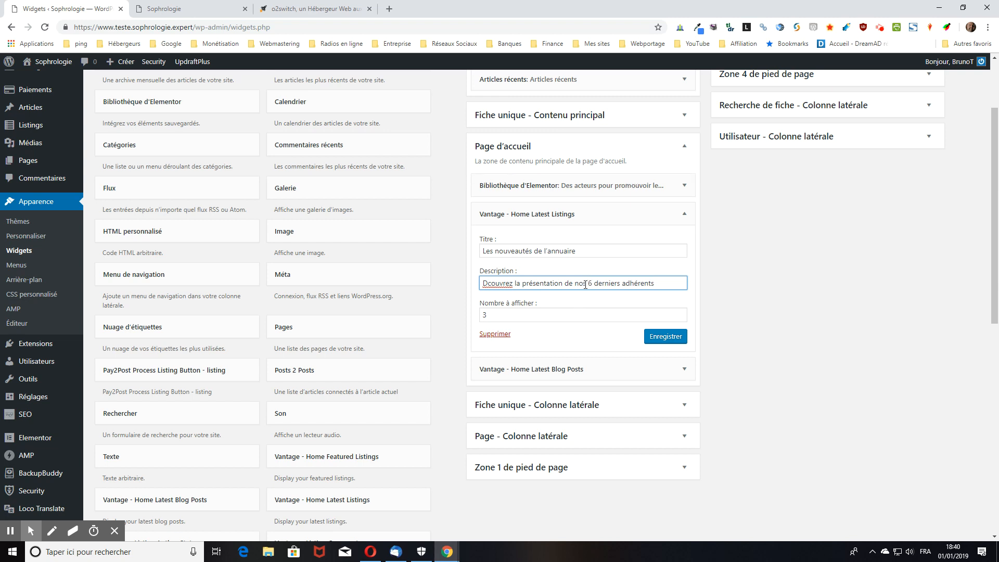
drag(584, 284, 574, 281)
key(BackSpace)
double_click(628, 284)
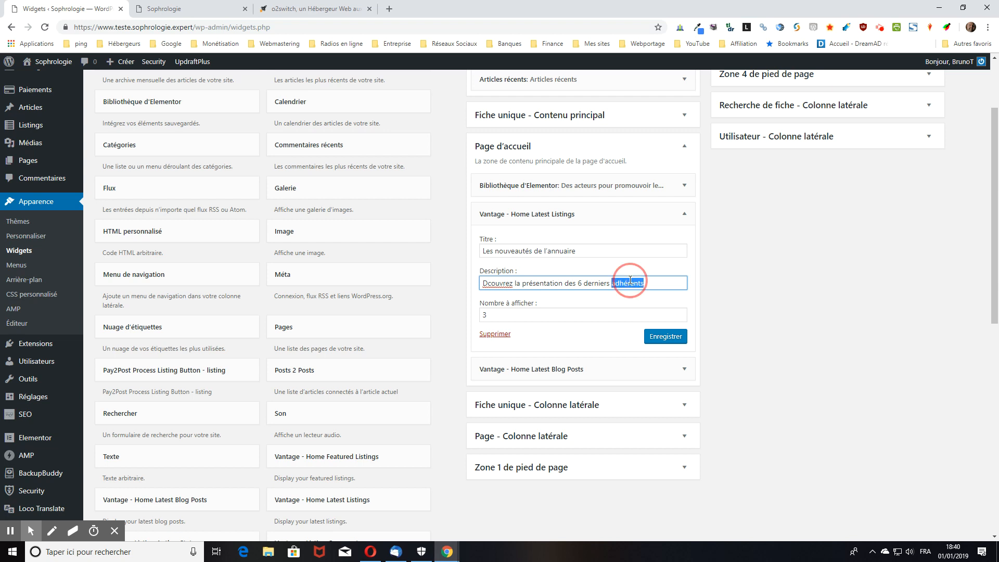
drag(605, 284, 660, 288)
key(BackSpace)
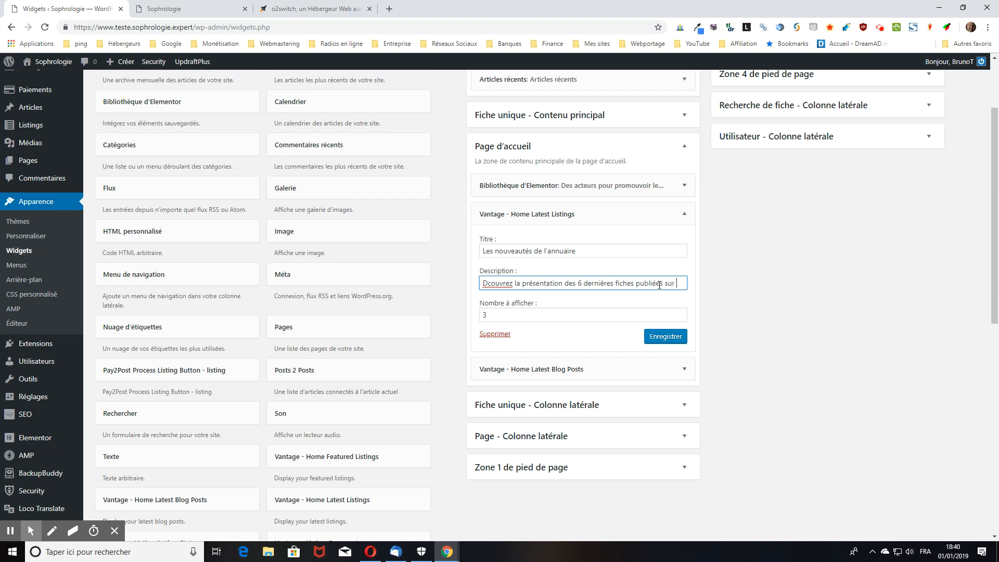
text('annuaire)
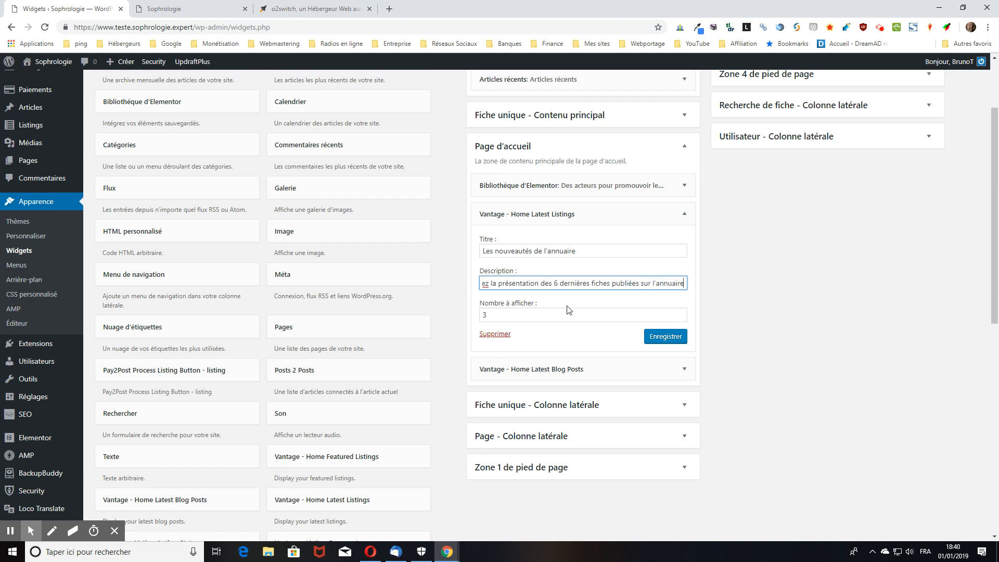
key(Tab)
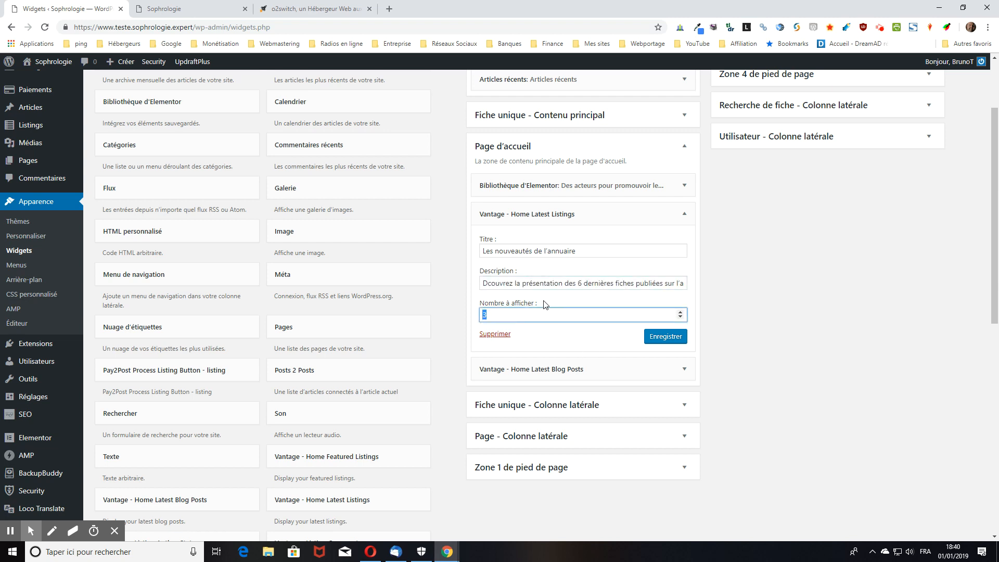
click(484, 283)
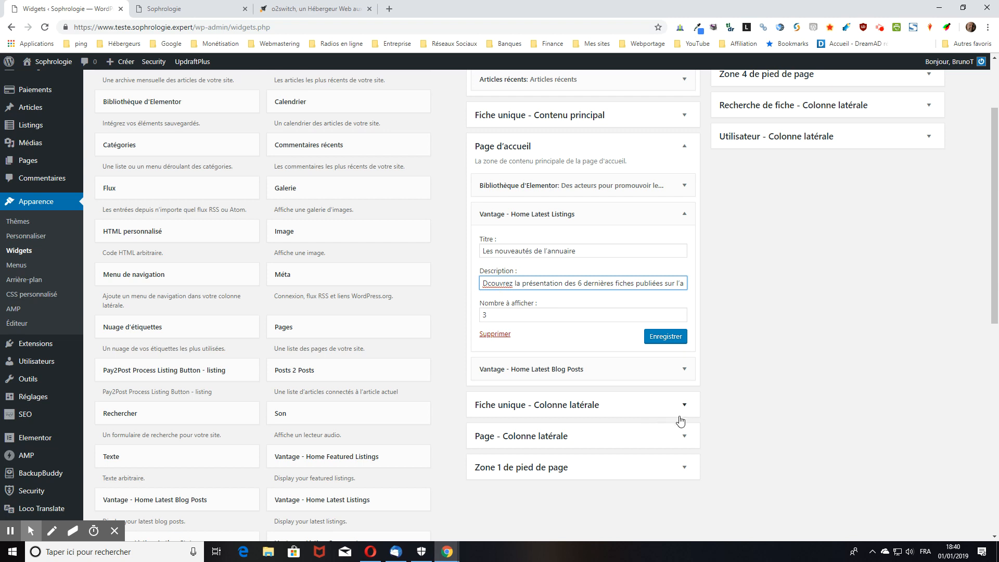
text(é)
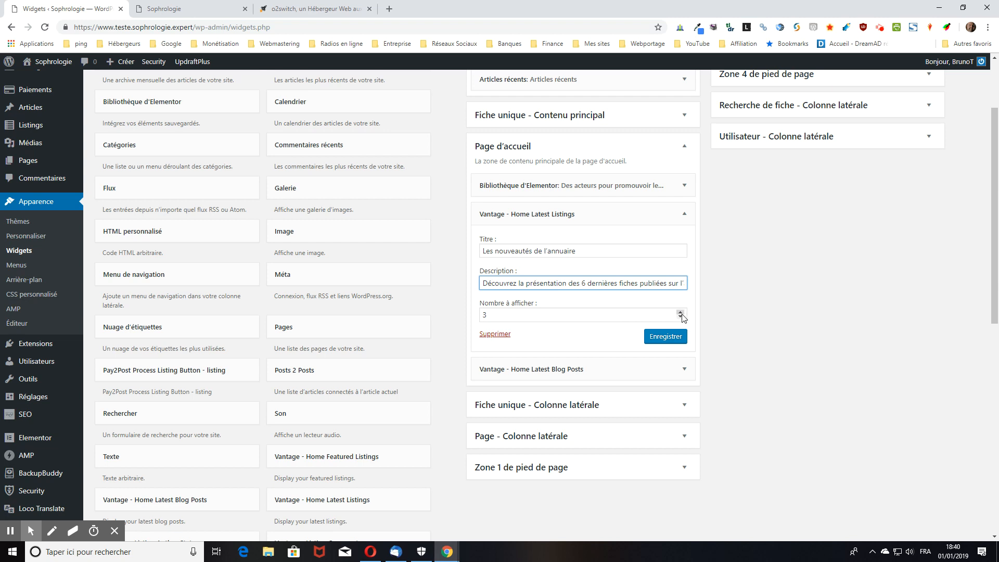
Set the Latest Listings widget's number to display to 12 and save the widget
drag(550, 328, 474, 315)
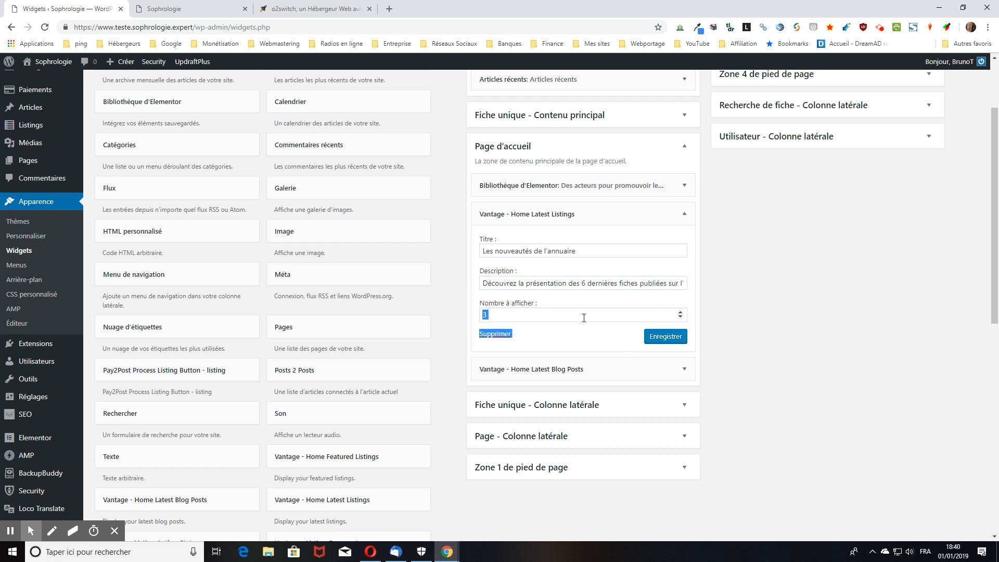
click(501, 318)
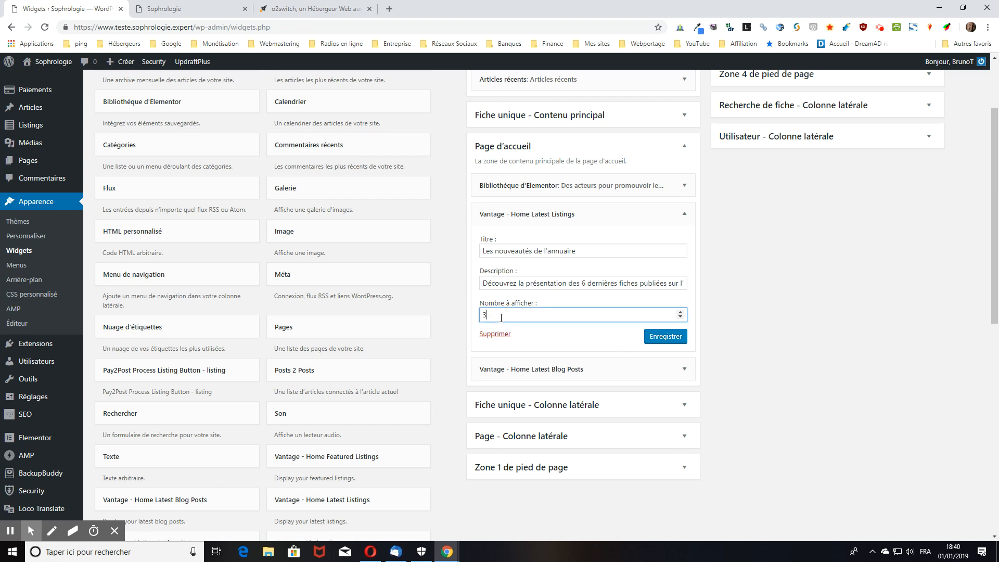
click(679, 319)
triple_click(680, 312)
click(680, 312)
triple_click(680, 313)
triple_click(680, 312)
triple_click(680, 318)
triple_click(680, 318)
click(667, 339)
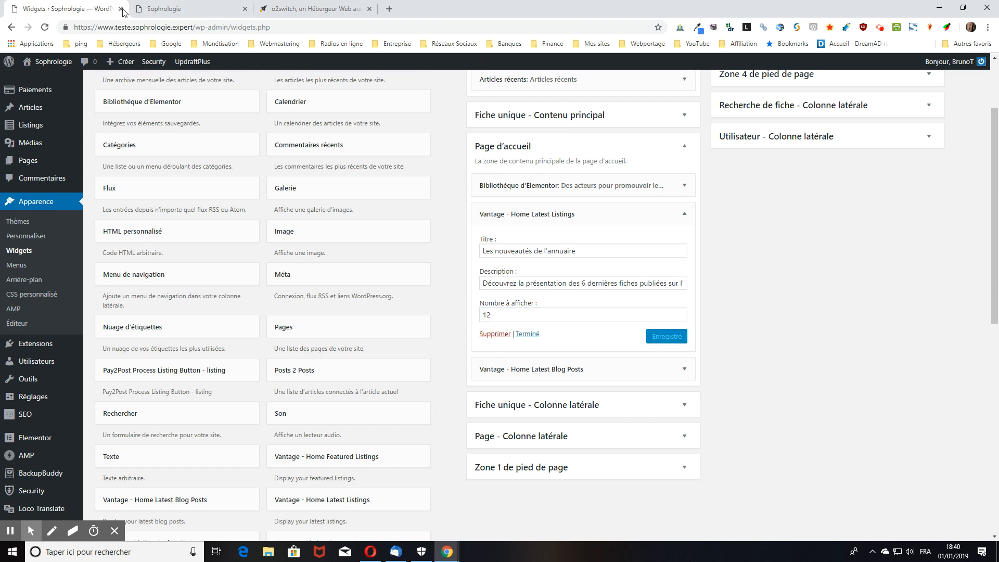
Reload the live home page and check the title, description and number of listings in the latest listings section
click(195, 9)
scroll(331, 240, down, 6)
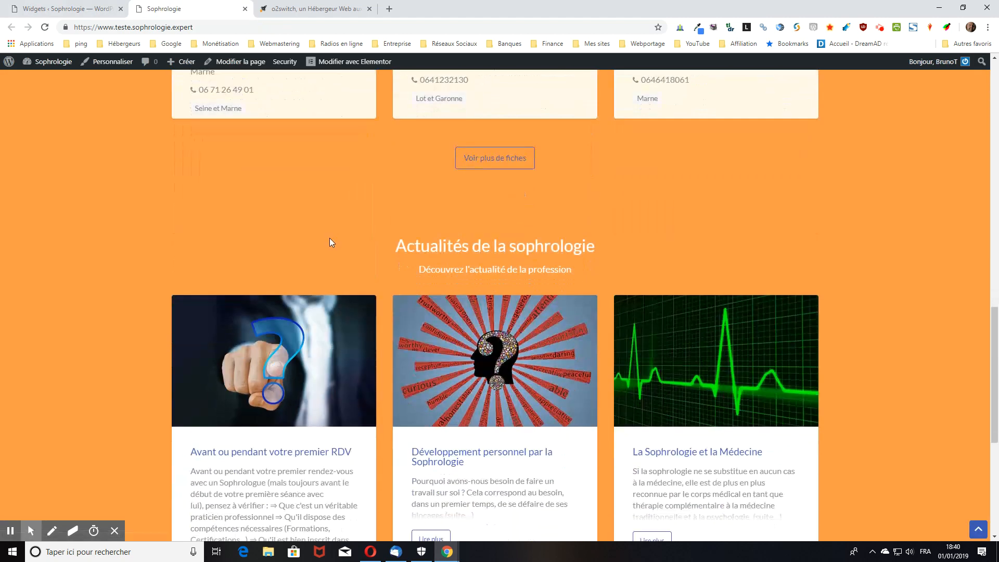
scroll(331, 240, up, 7)
scroll(331, 245, down, 3)
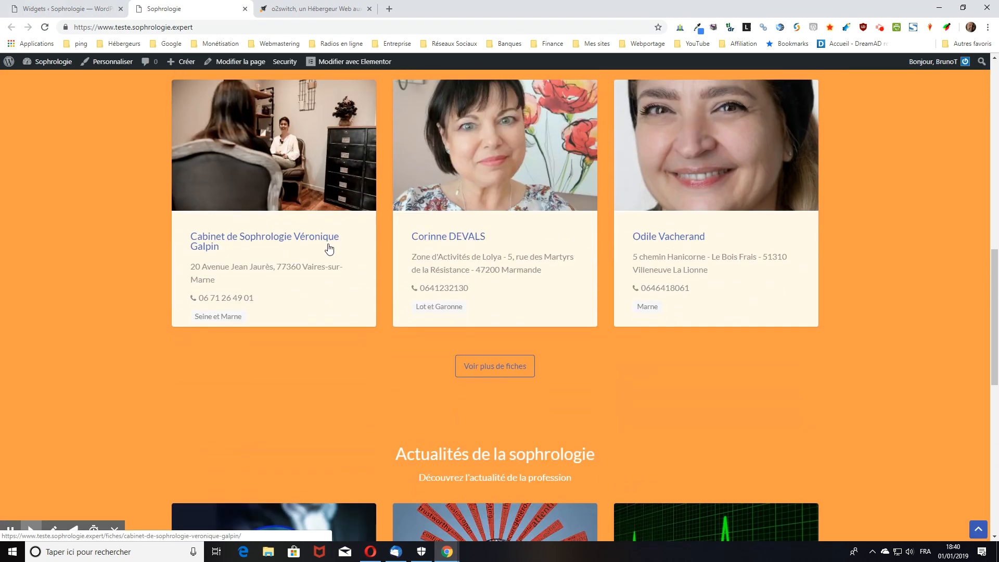
scroll(779, 211, up, 2)
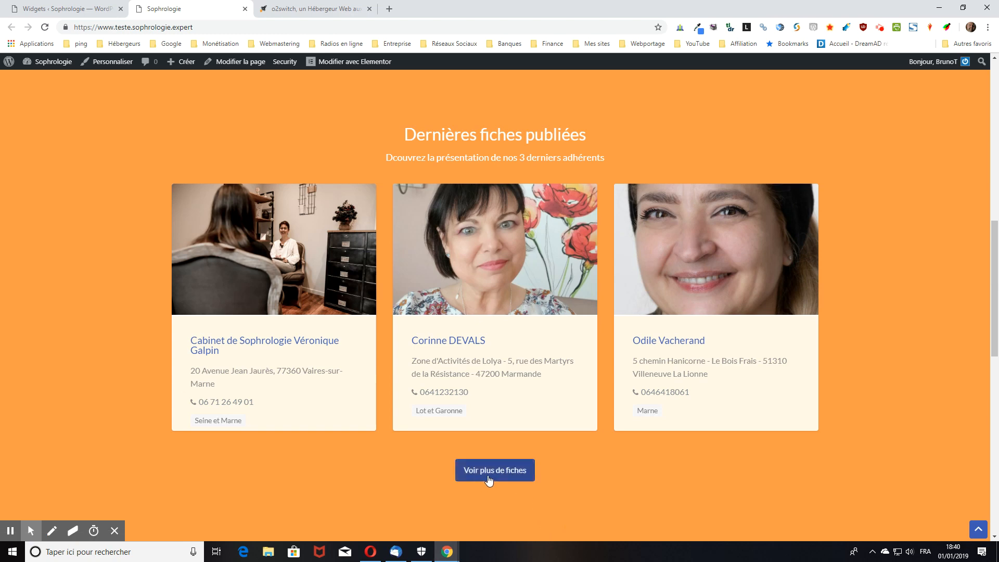
click(45, 27)
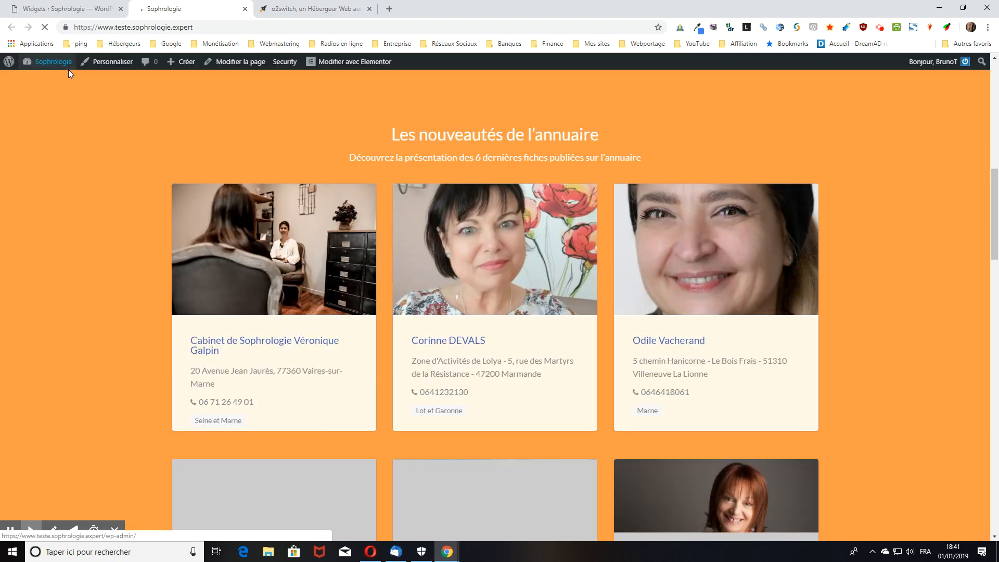
scroll(66, 73, down, 1)
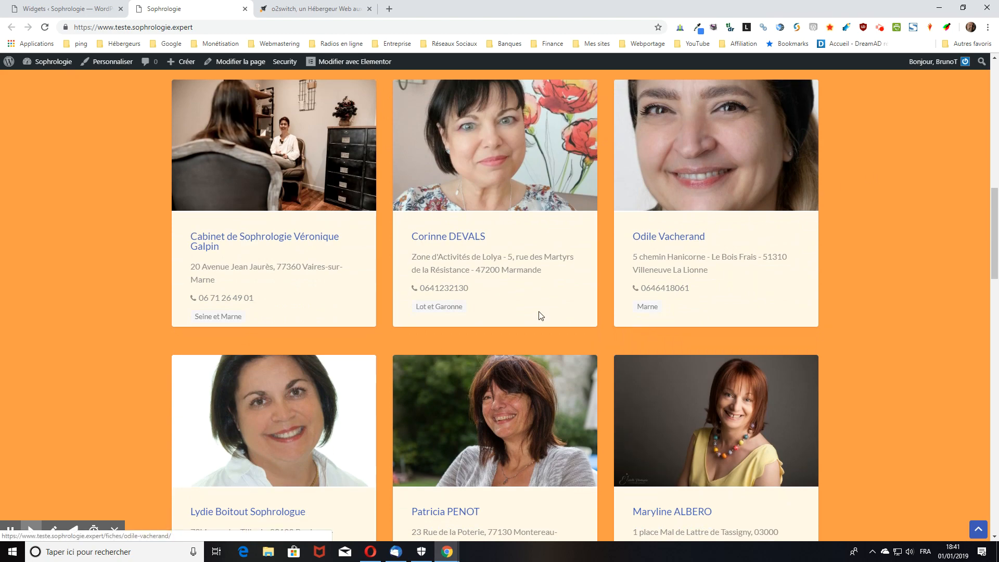
scroll(538, 315, down, 6)
scroll(304, 214, down, 9)
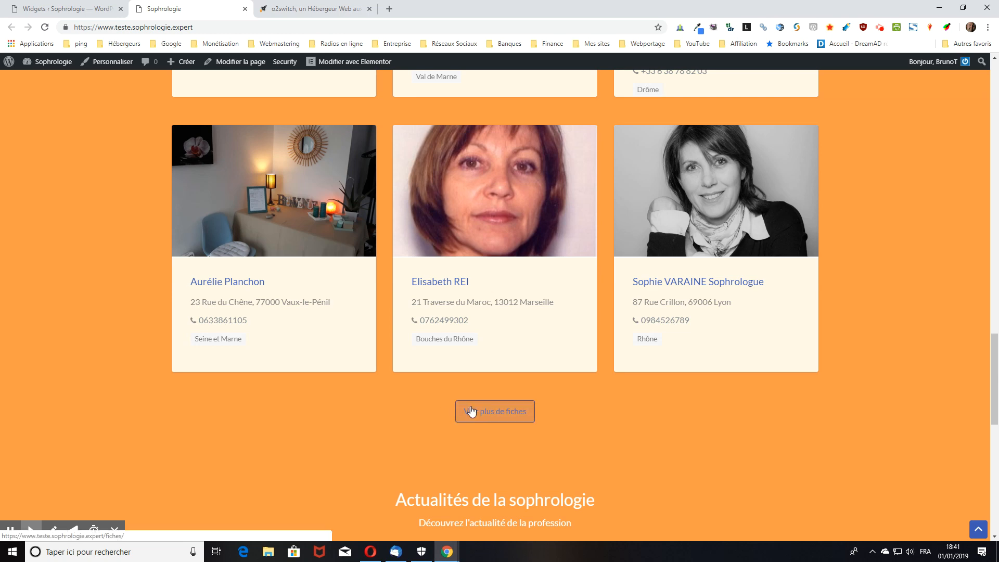
Return to the Widgets page, collapse the Latest Listings widget and expand the Vantage - Home Latest Blog Posts widget
click(84, 7)
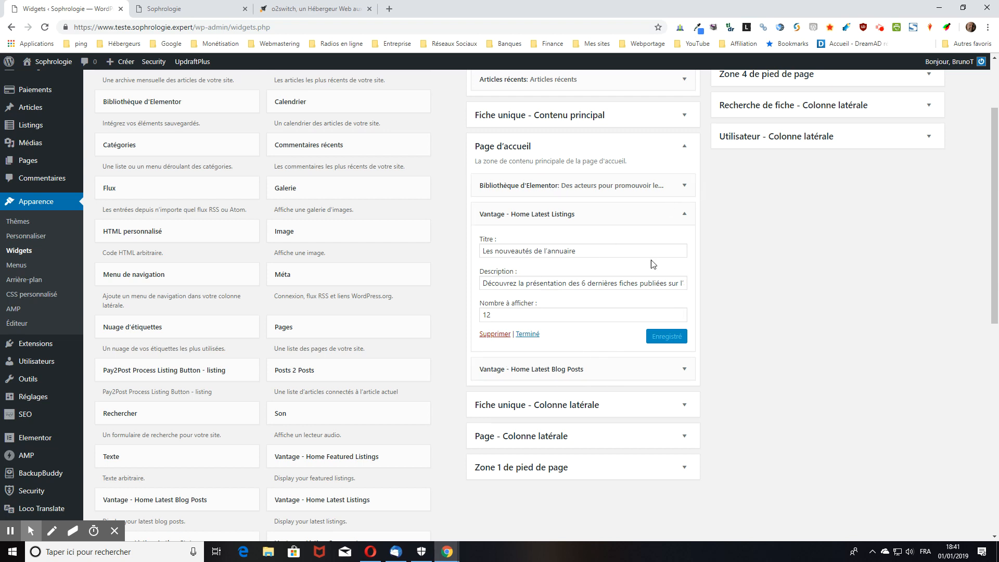
click(684, 214)
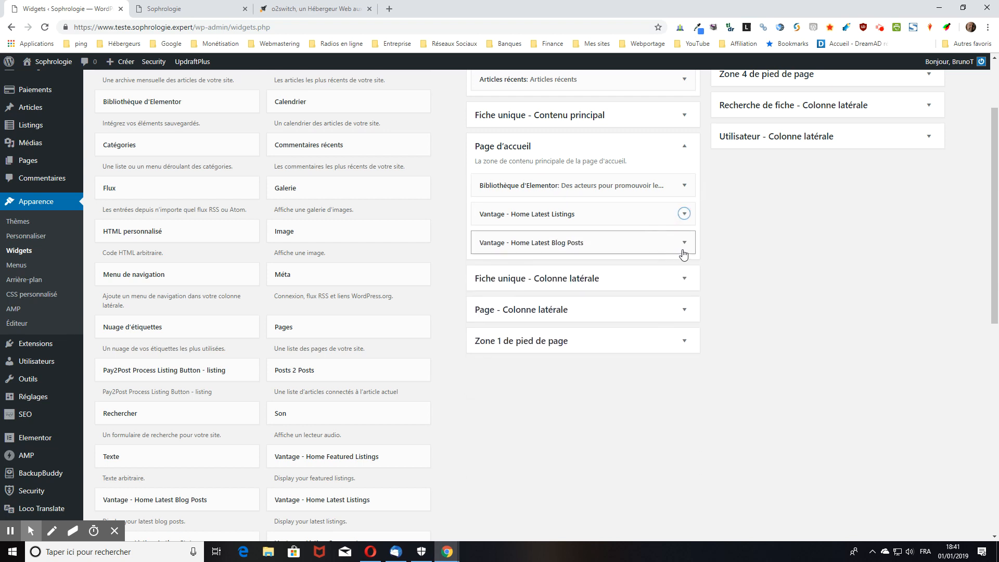
click(684, 243)
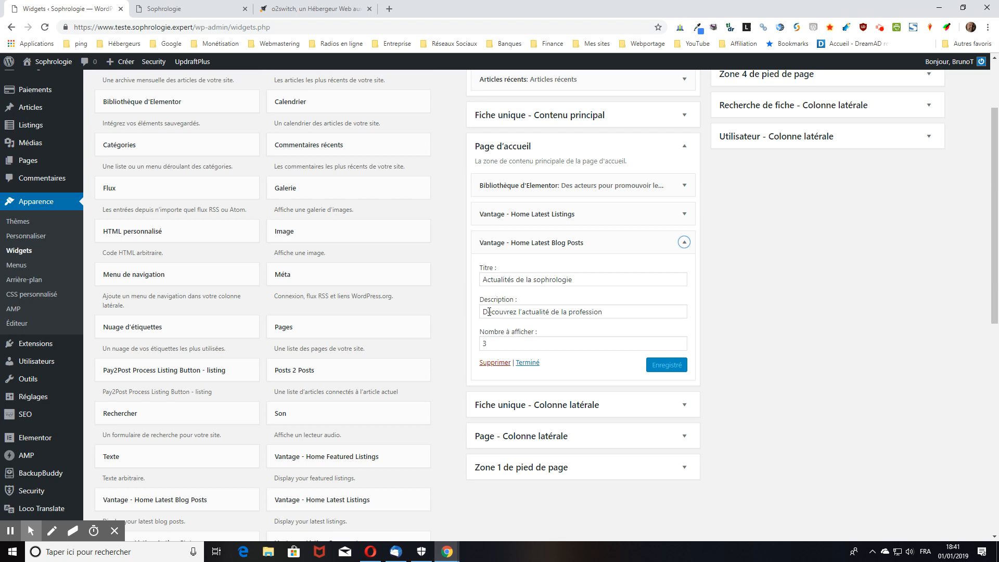
Compare the blog posts widget's settings with the Actualités de la sophrologie section and review the listings on the live home page
click(166, 9)
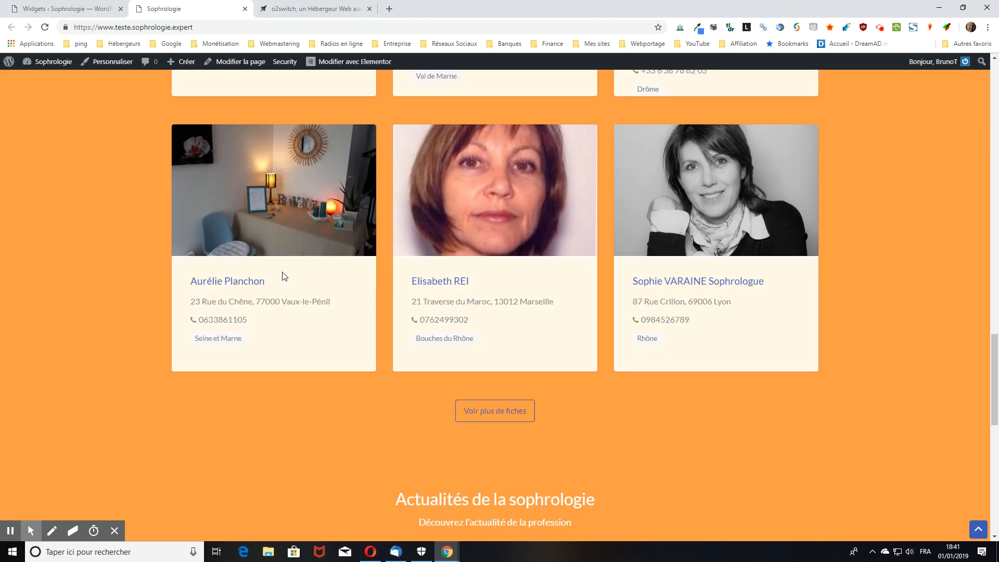
scroll(281, 276, down, 5)
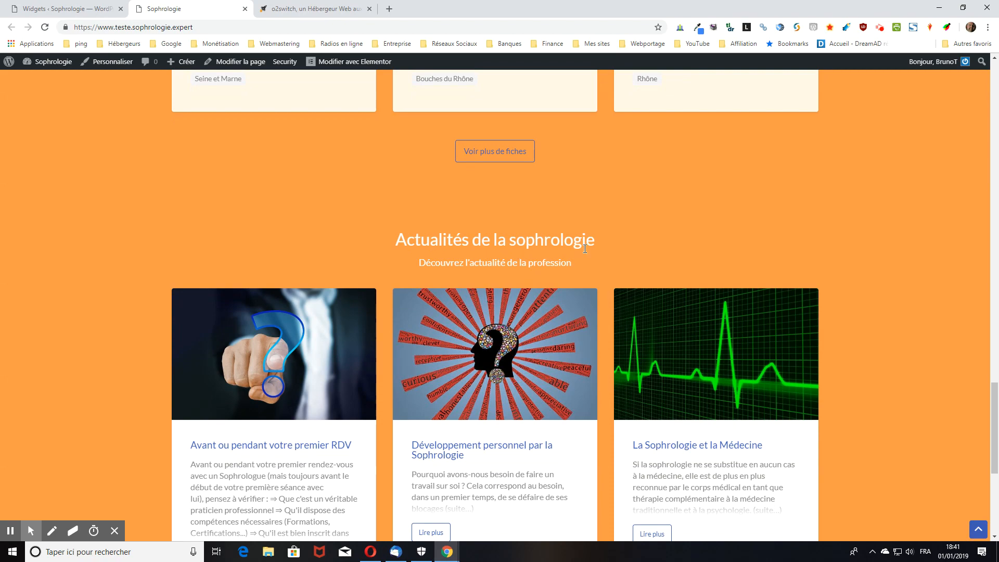
scroll(380, 271, up, 10)
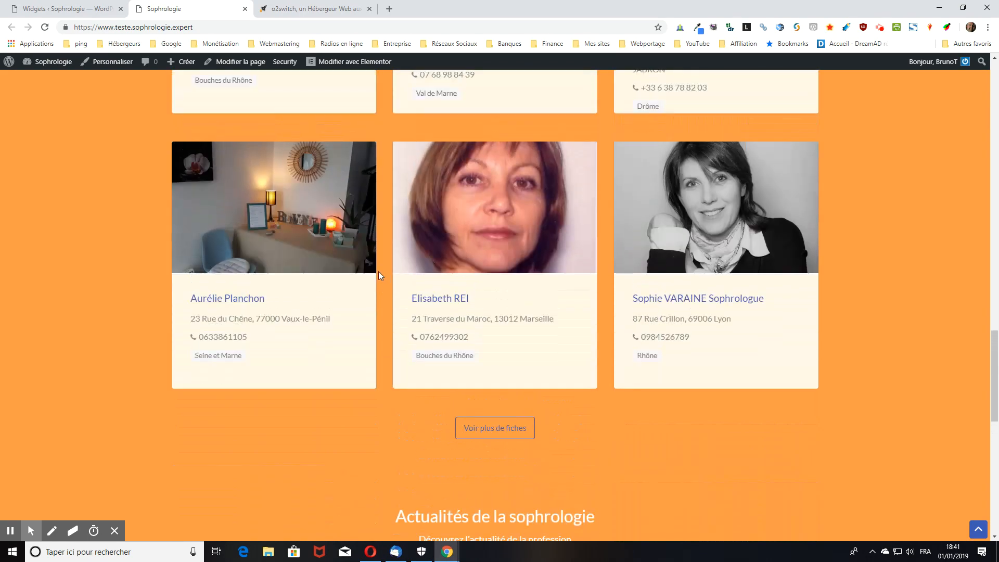
scroll(366, 283, up, 4)
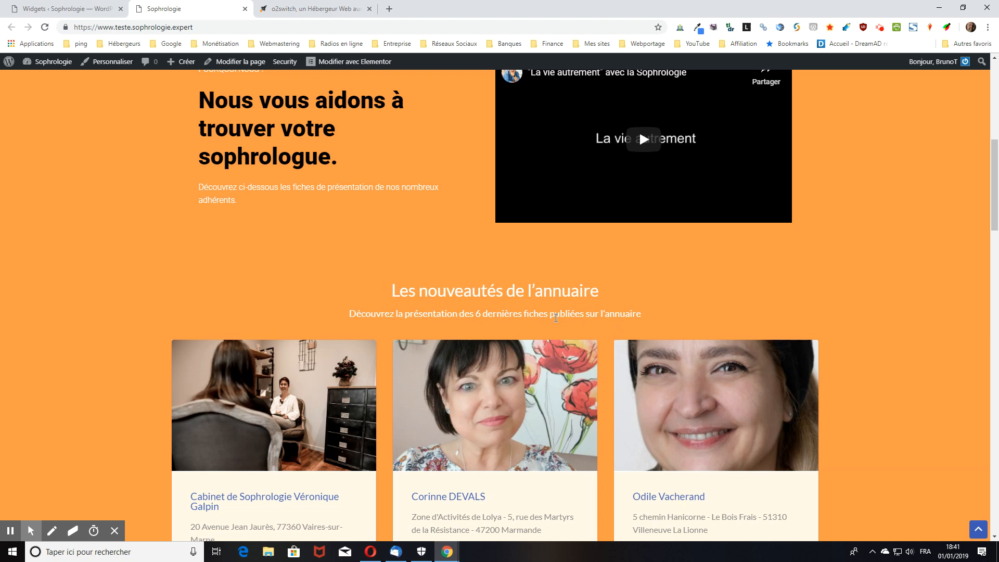
scroll(551, 321, down, 15)
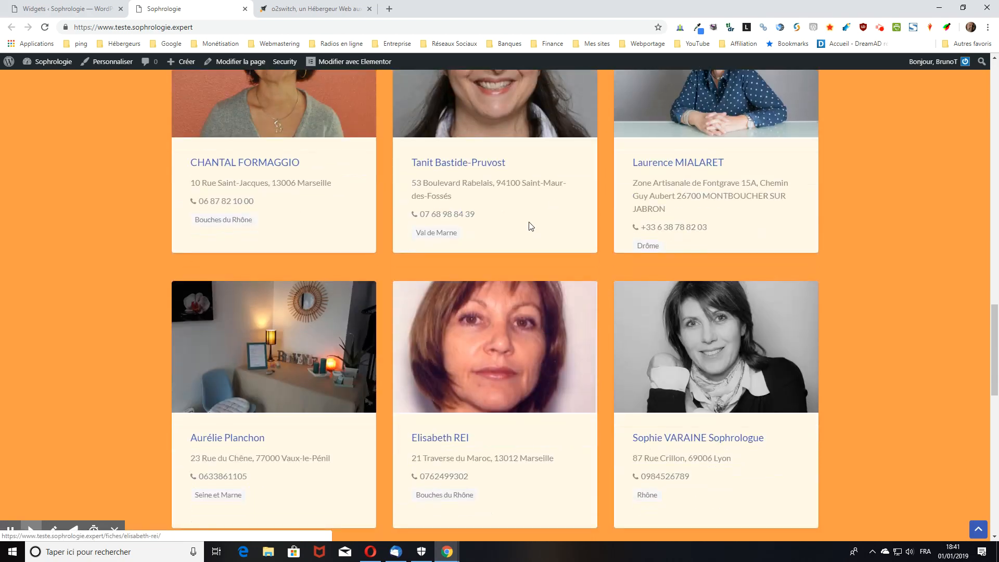
scroll(529, 225, up, 9)
scroll(447, 169, down, 19)
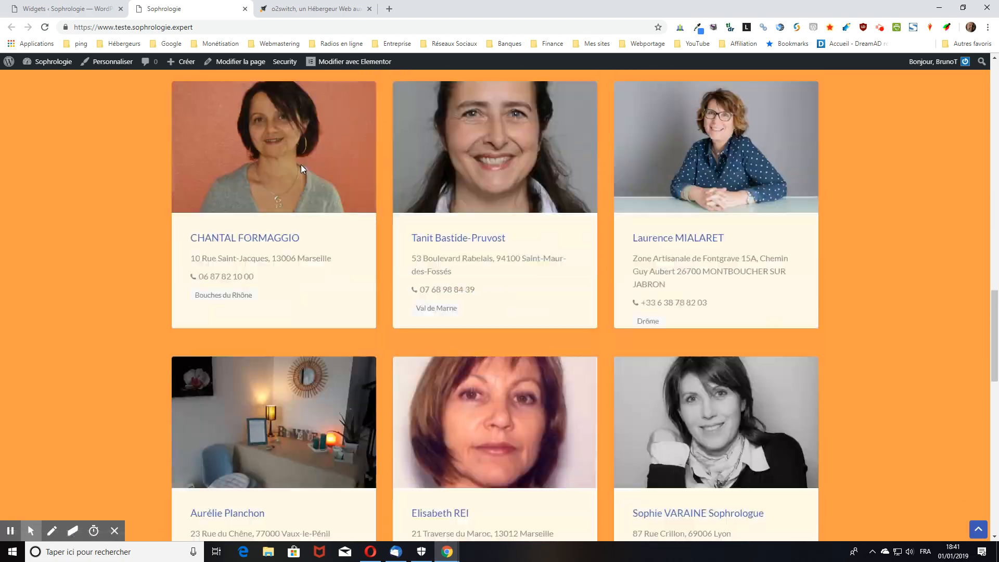
scroll(346, 161, up, 5)
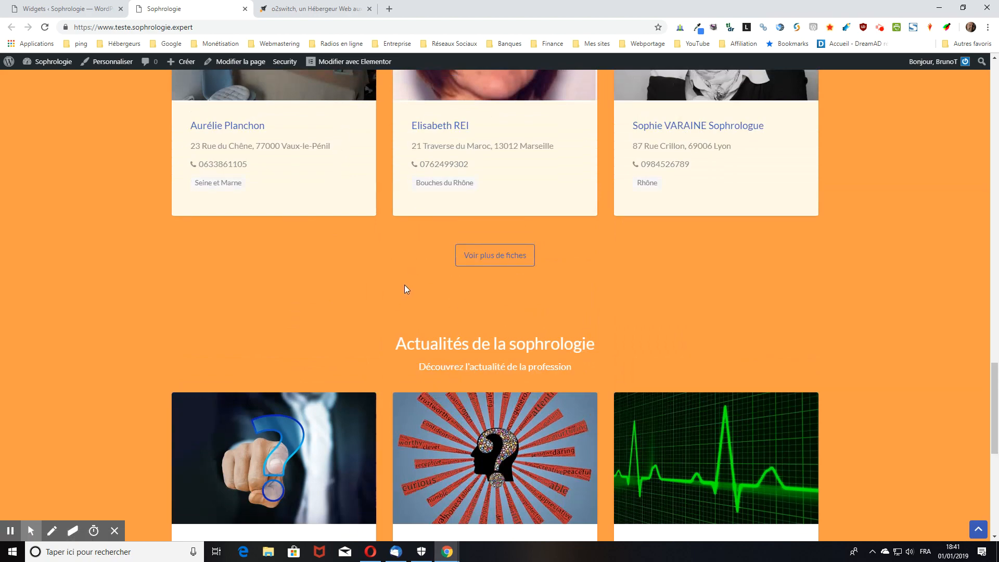
scroll(405, 286, down, 8)
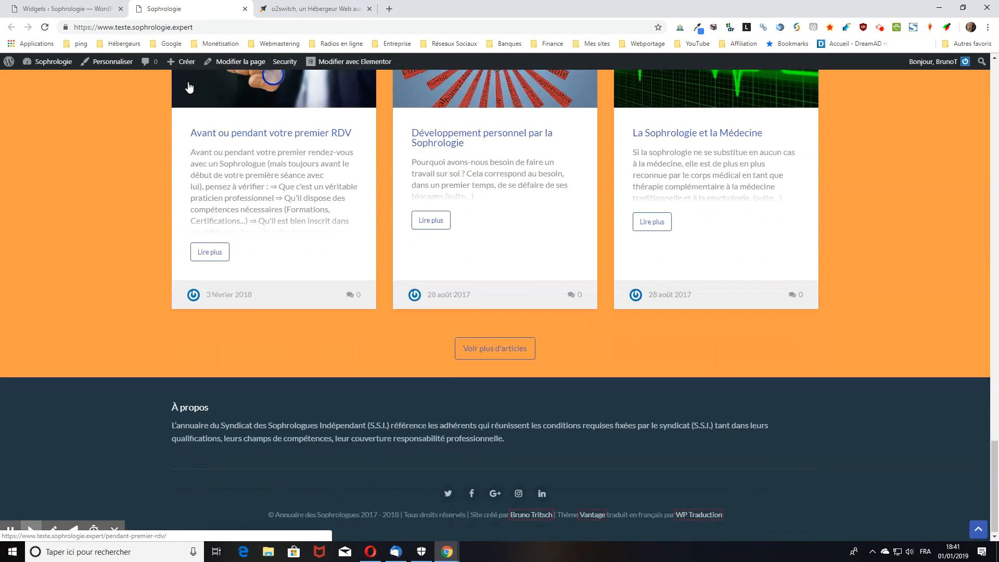
Set the number to display of the Vantage - Home Latest Blog Posts widget to 6 and save it
click(108, 12)
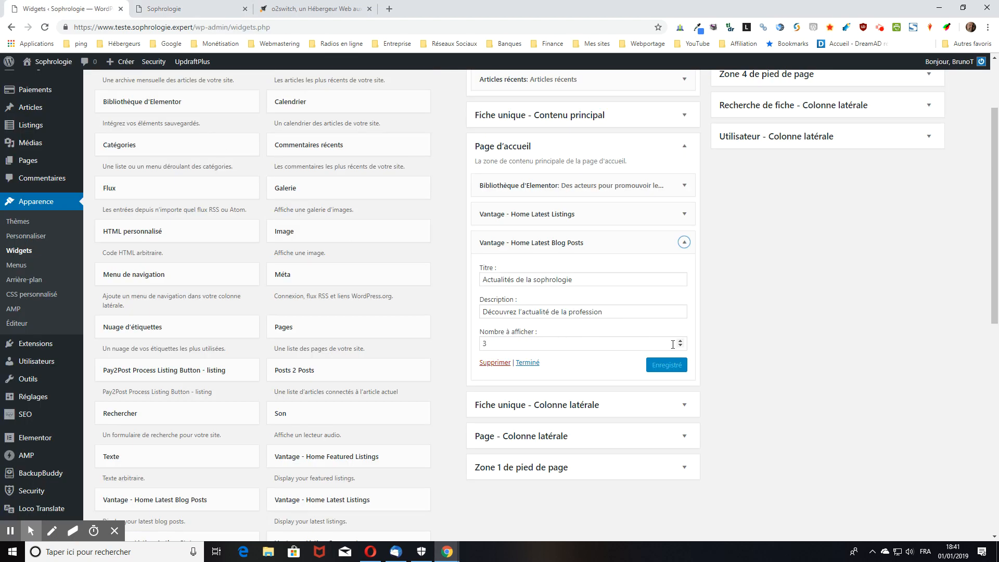
click(680, 341)
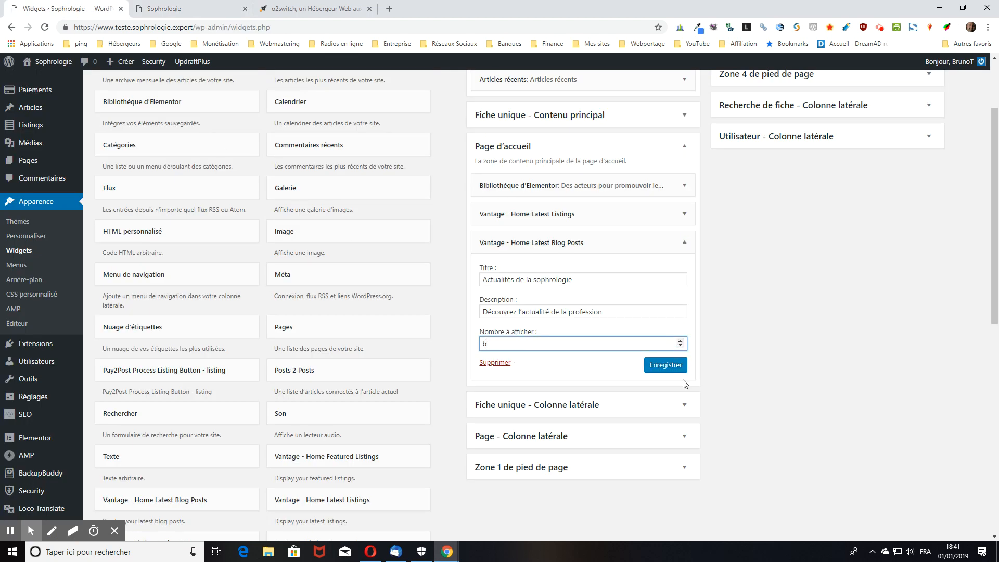
click(665, 367)
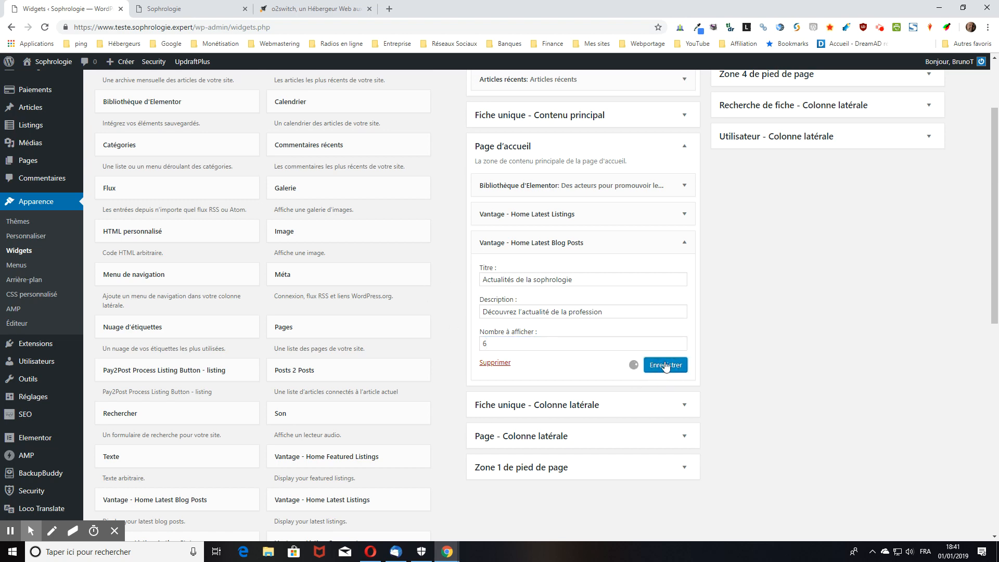
Reload the live home page and check the number of articles in the Actualités de la sophrologie section
click(174, 6)
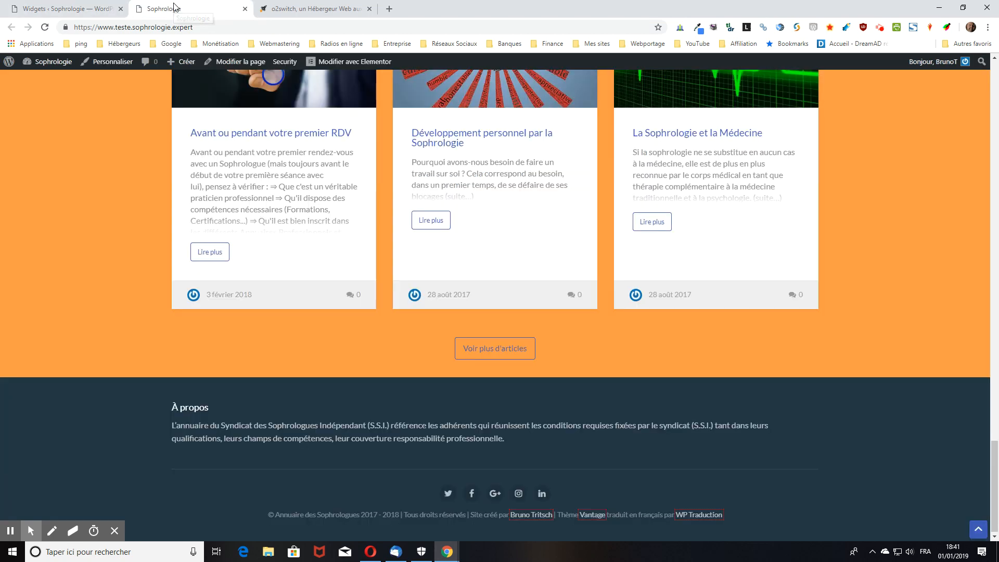
scroll(90, 173, up, 5)
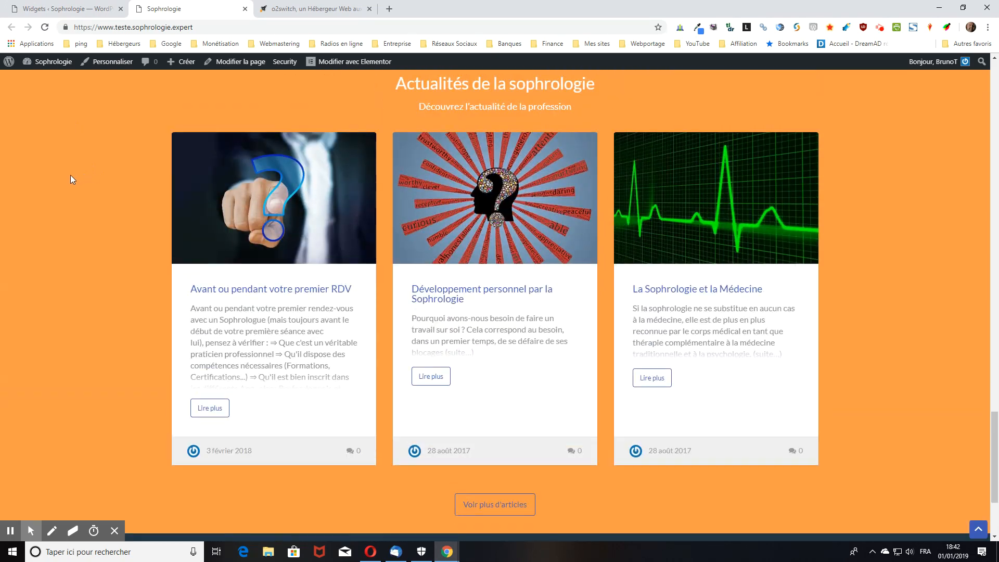
click(44, 28)
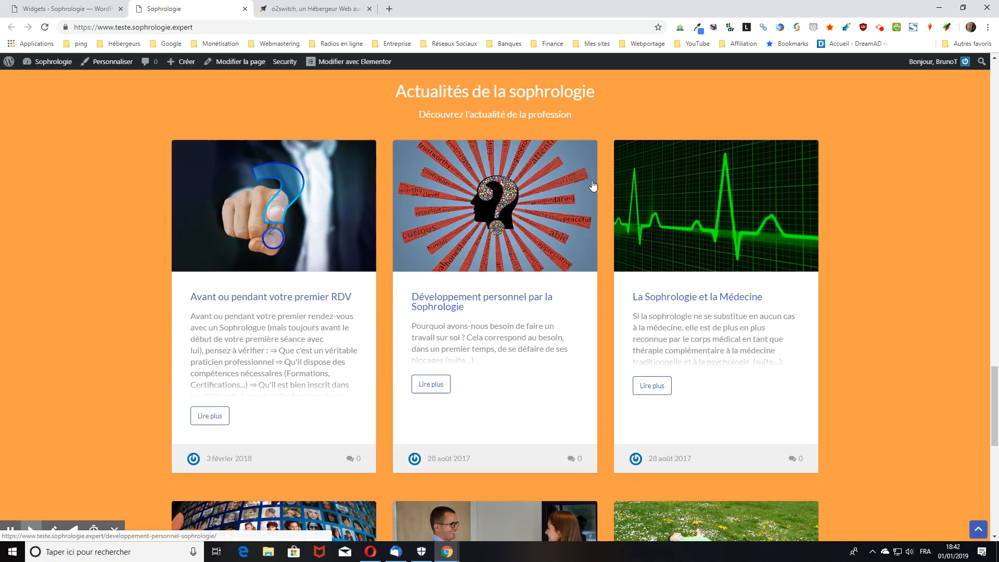
scroll(586, 192, up, 10)
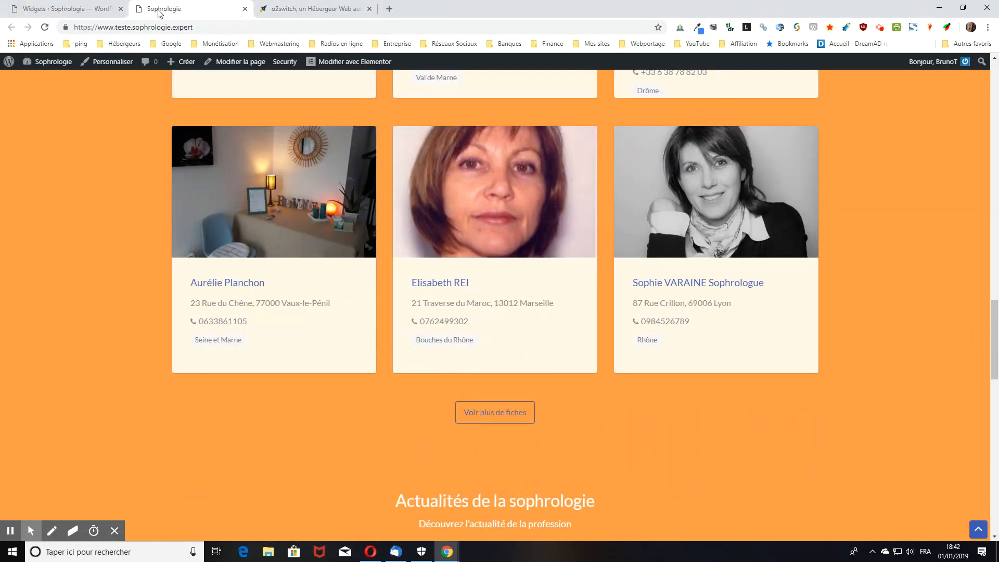
Return to the Widgets page, collapse the blog posts widget and add an Image widget titled "Mon image" above Vantage - Home Latest Listings
click(88, 9)
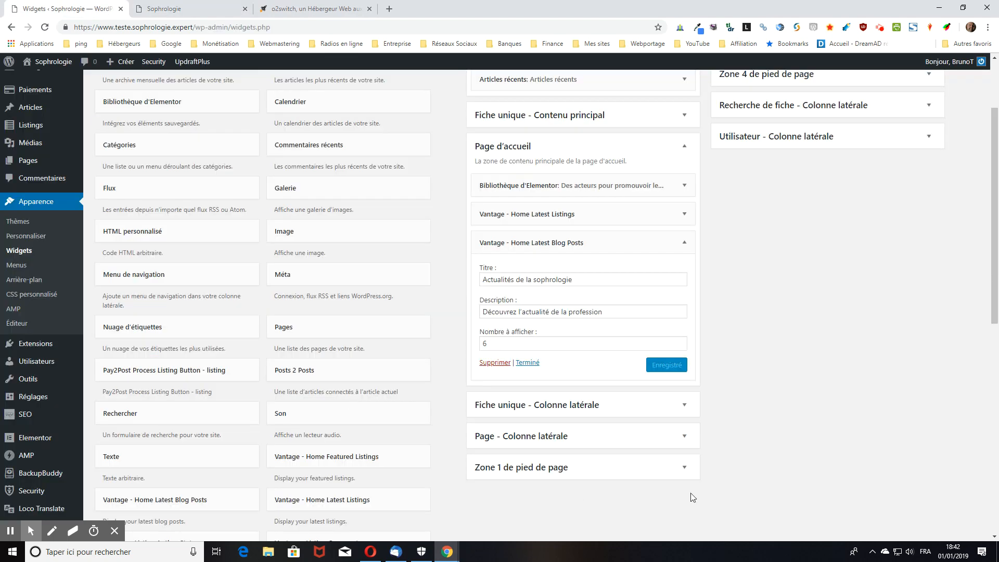
click(683, 244)
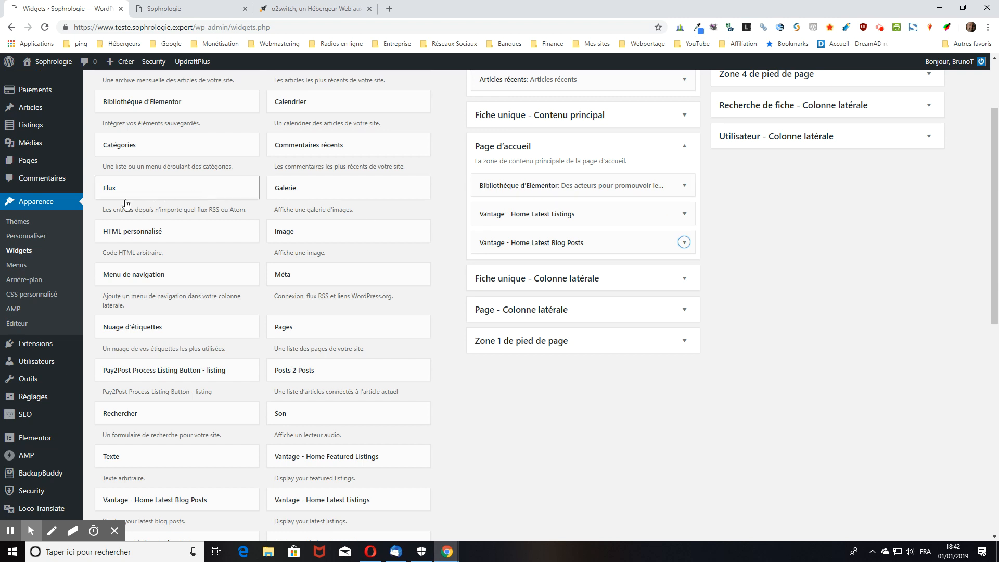
drag(286, 240, 515, 214)
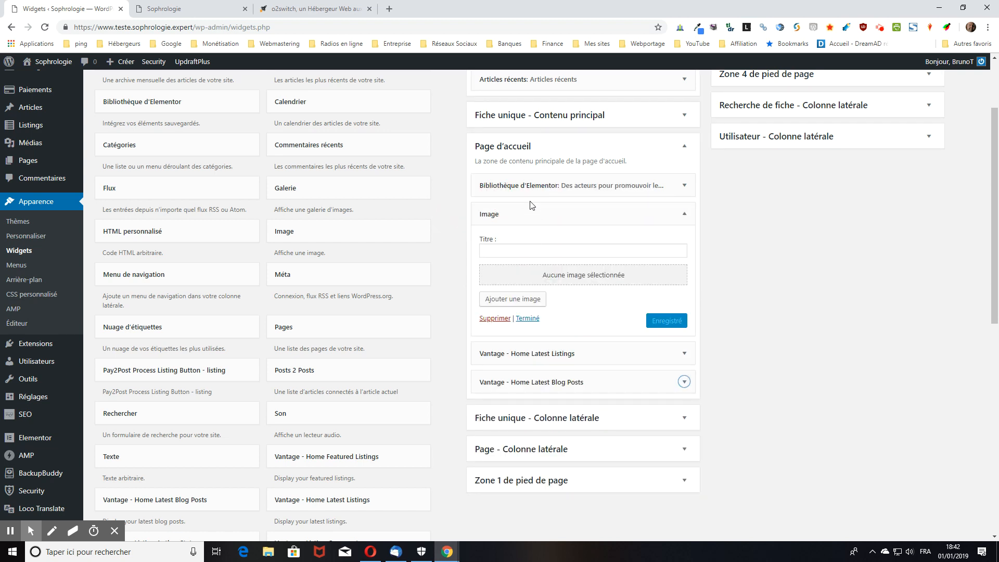
click(508, 252)
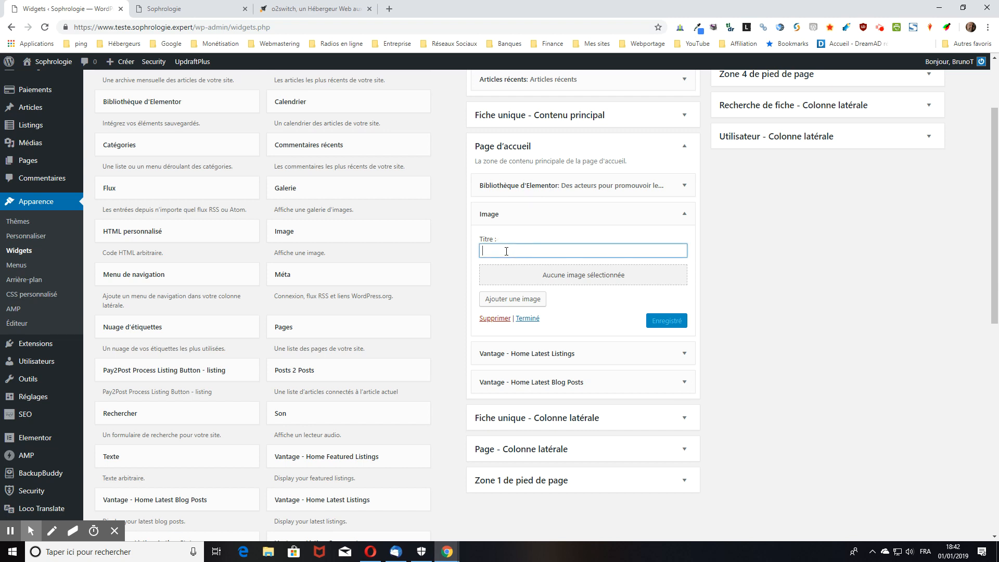
text(Mon image)
Browse the media library for the Image widget and select the desert road picture Image1.jpg
click(512, 302)
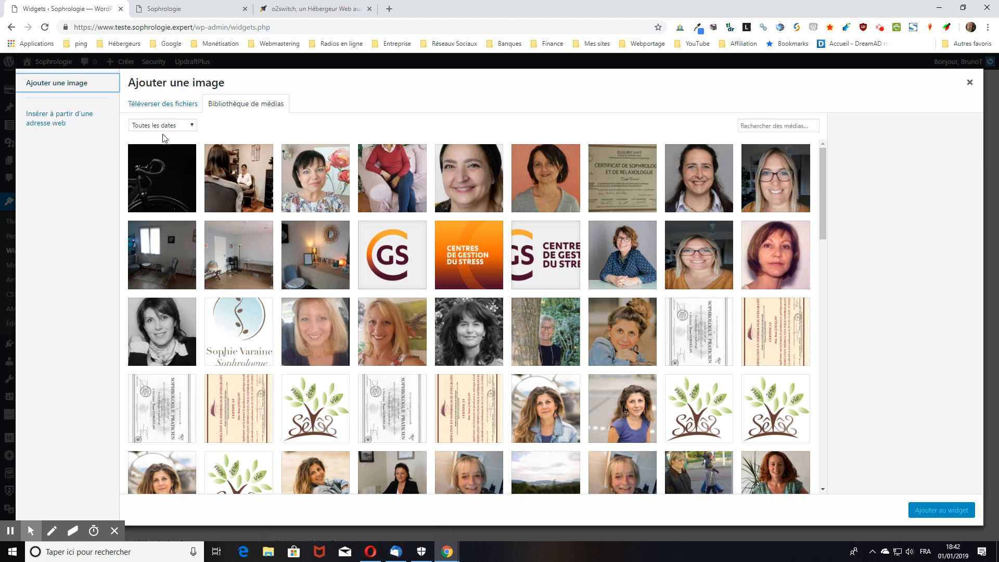
click(138, 108)
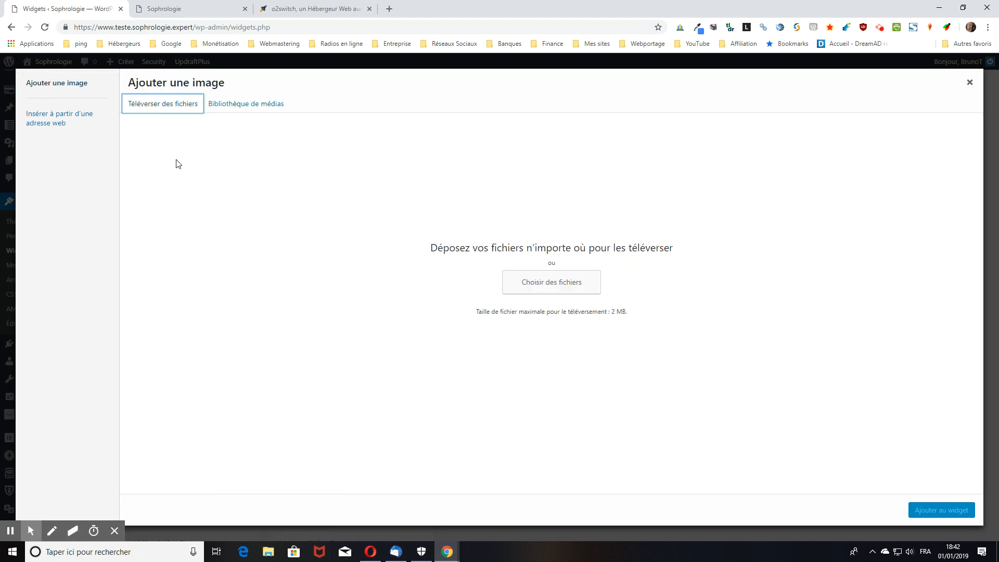
click(245, 105)
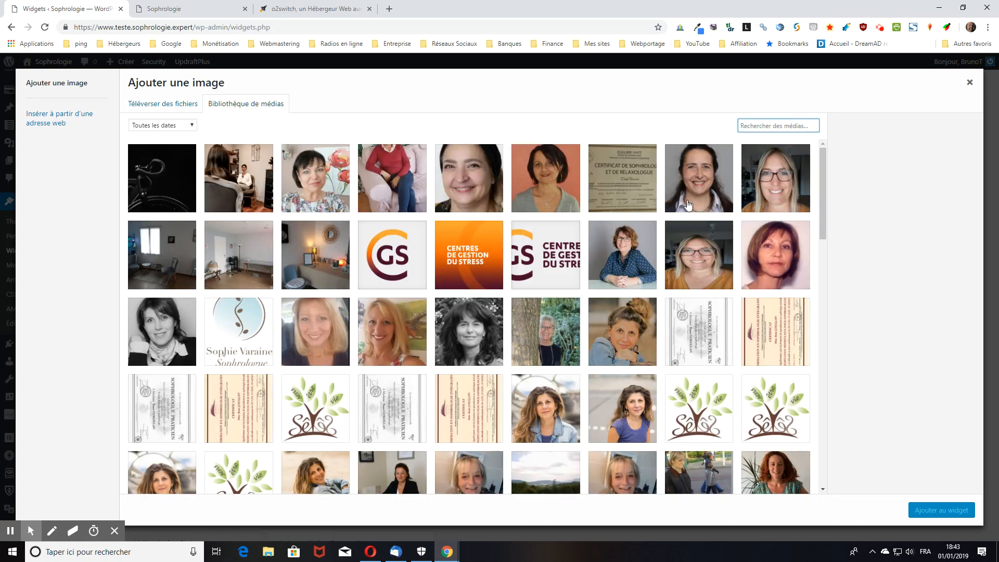
scroll(802, 349, down, 8)
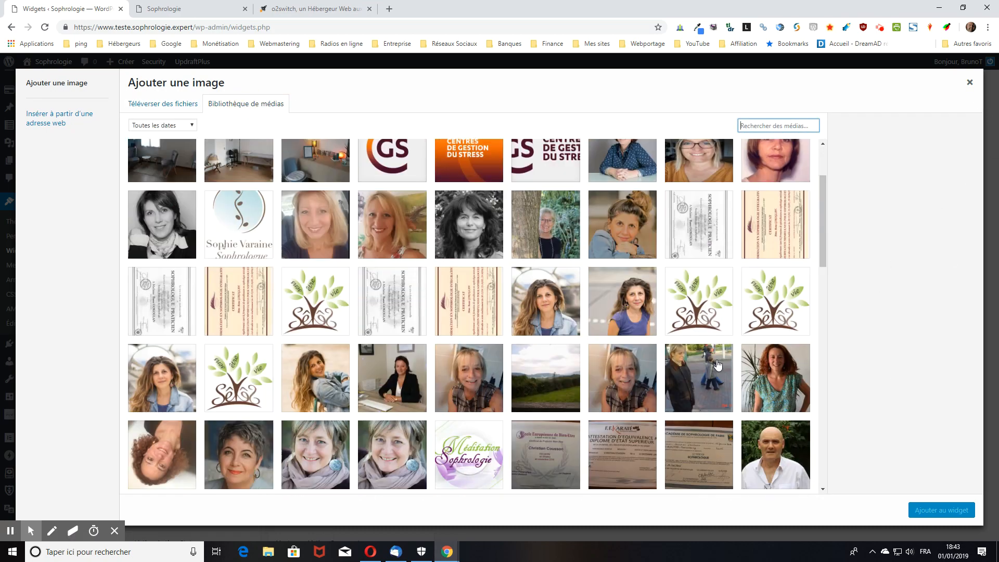
scroll(768, 288, down, 5)
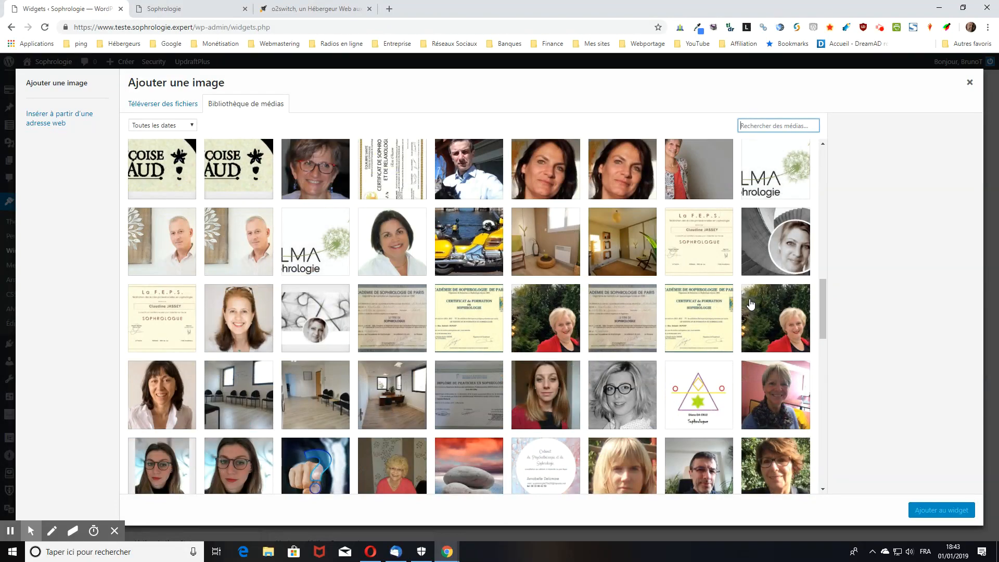
scroll(750, 304, down, 15)
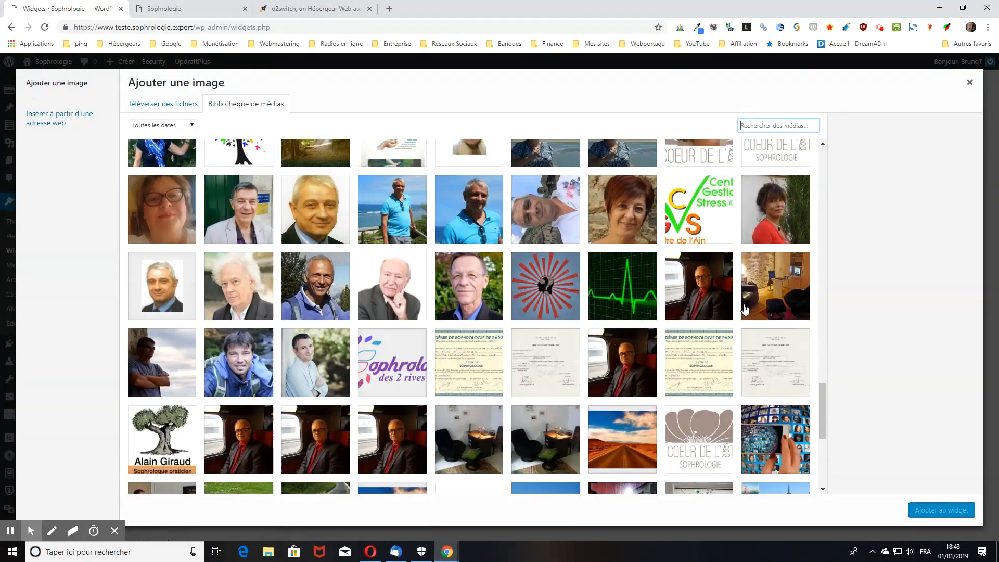
scroll(742, 312, down, 2)
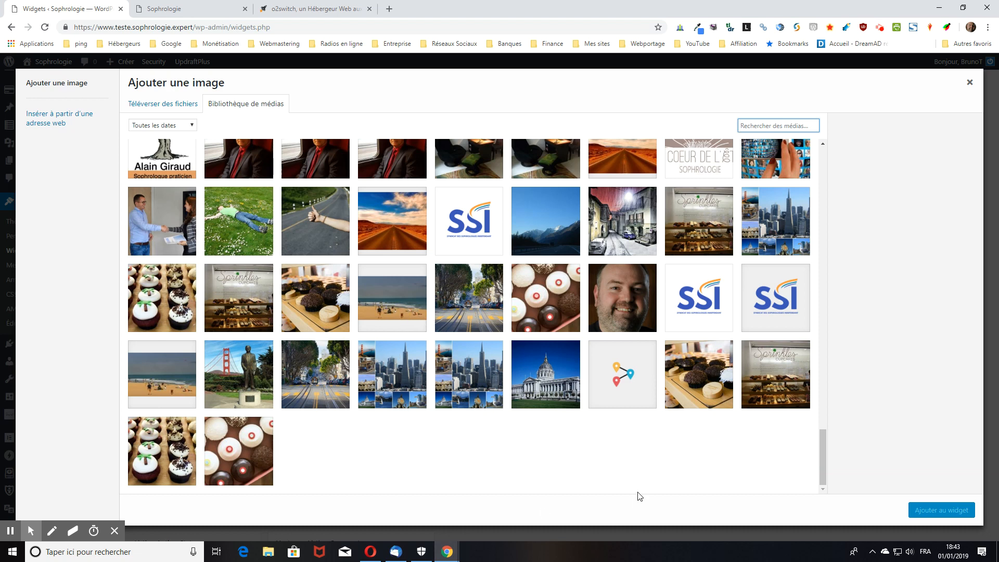
scroll(640, 492, up, 1)
scroll(640, 492, up, 1)
click(632, 251)
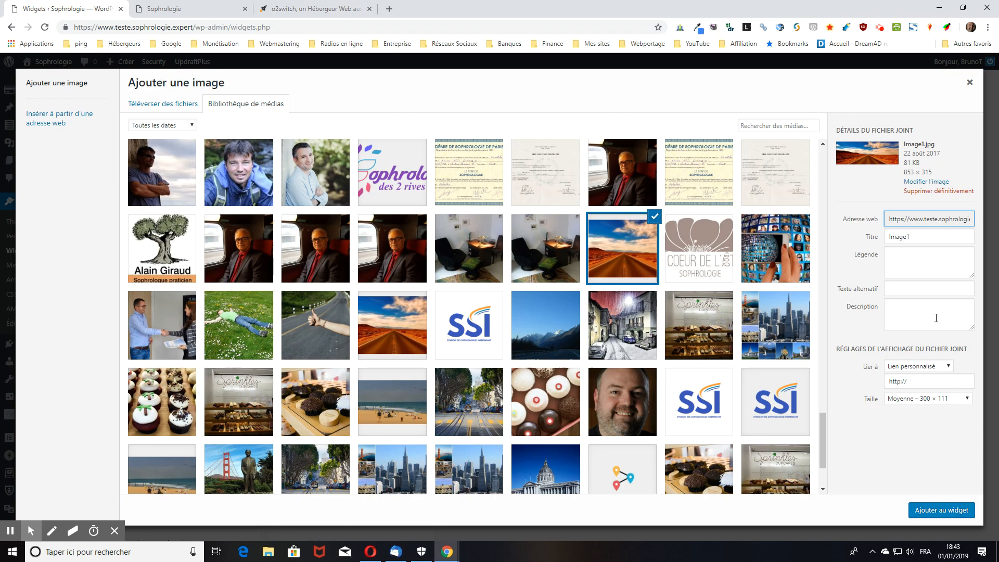
Set the selected picture's size to Taille originale – 853 × 315 and add it to the widget
click(917, 401)
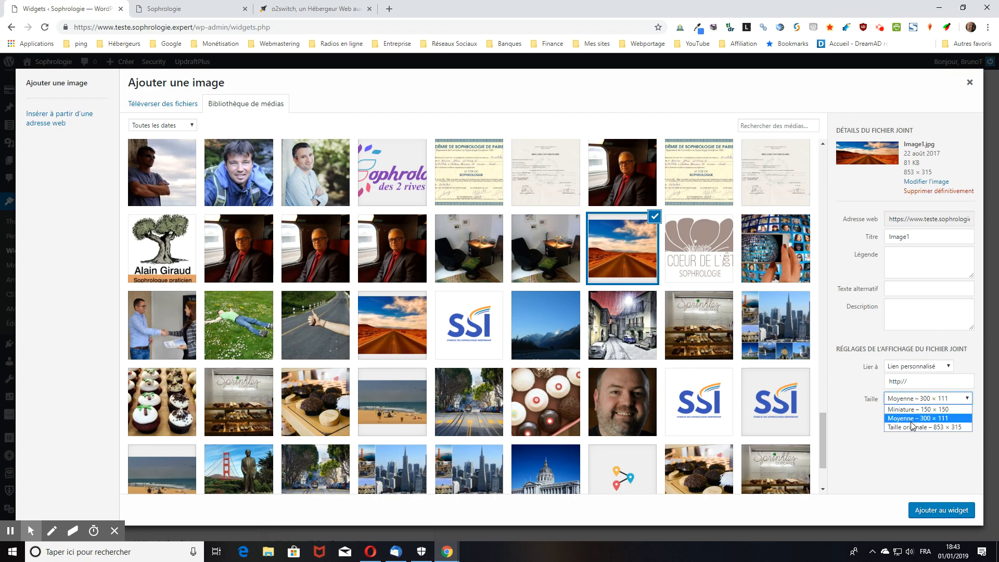
click(910, 427)
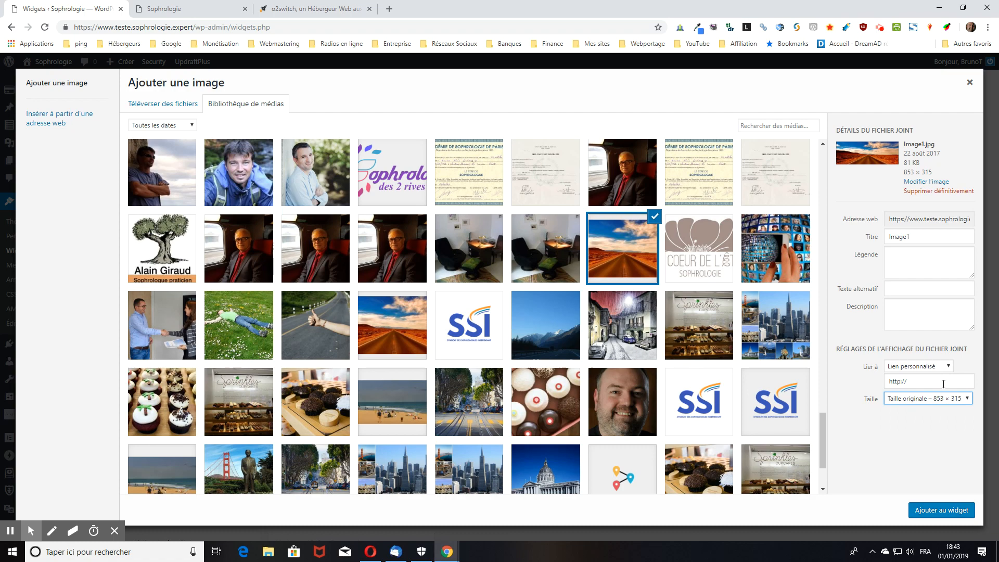
click(951, 516)
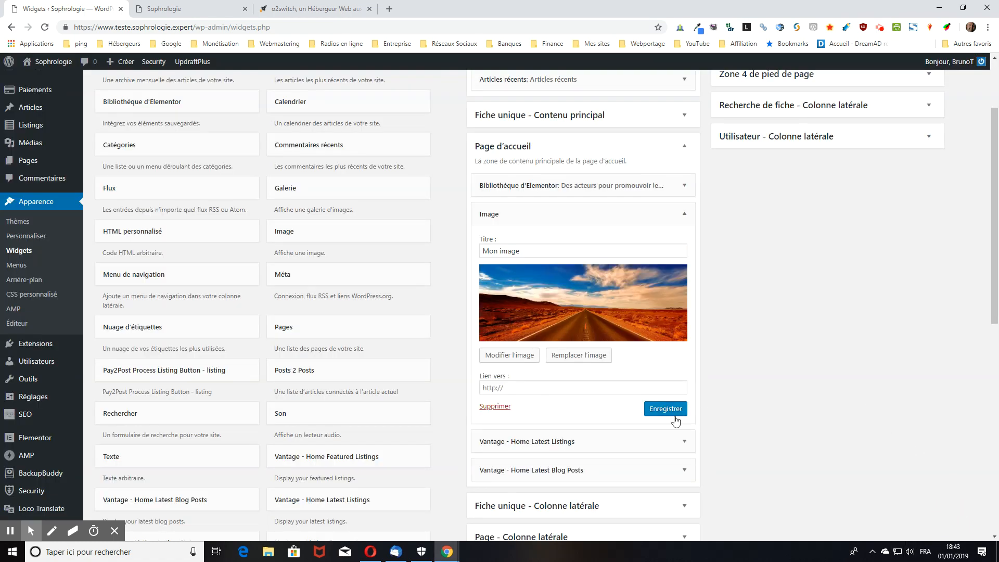
Copy the web address of the open o2switch site for use as the image's link
click(509, 388)
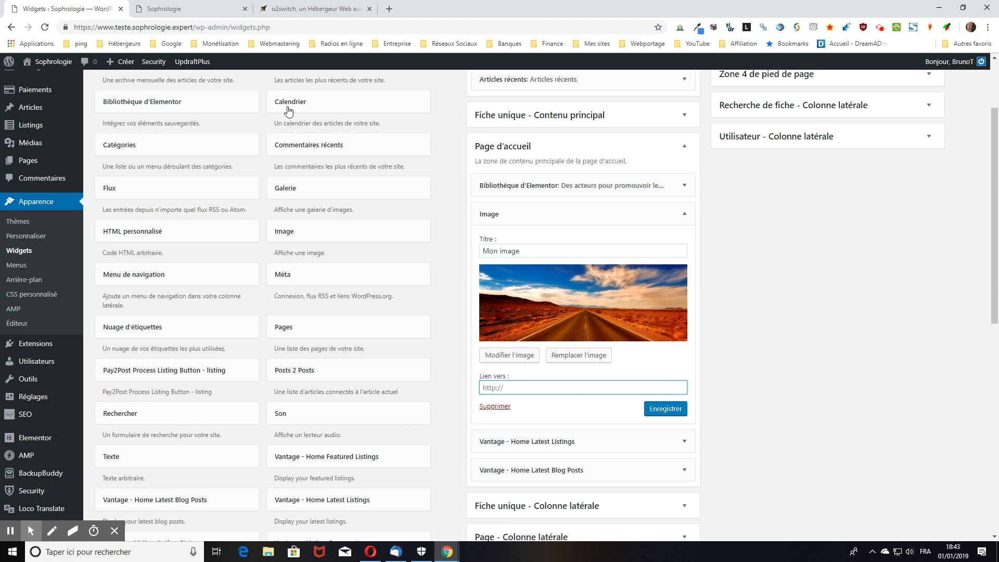
click(303, 10)
click(130, 27)
key(ctrl+c)
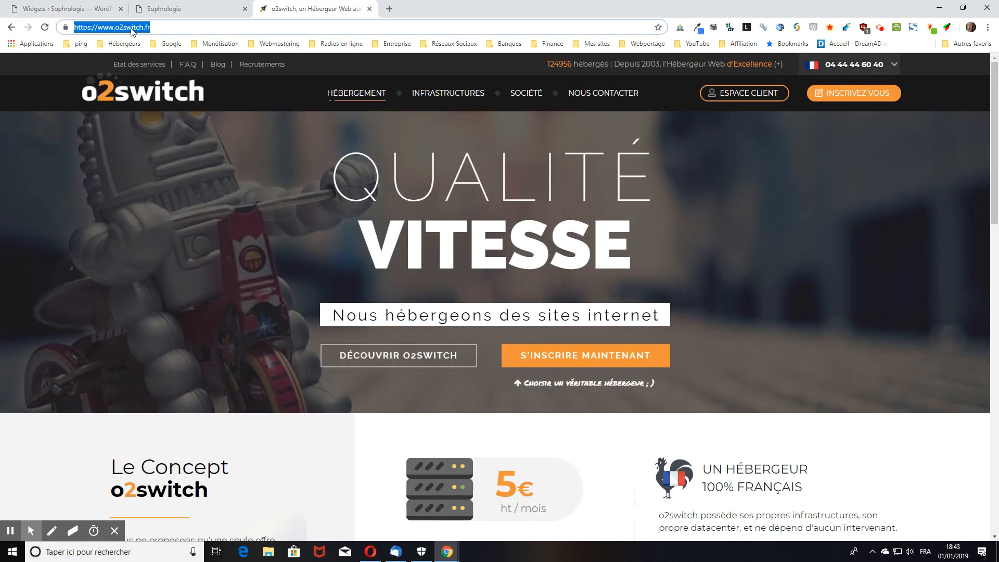
right_click(130, 27)
click(156, 85)
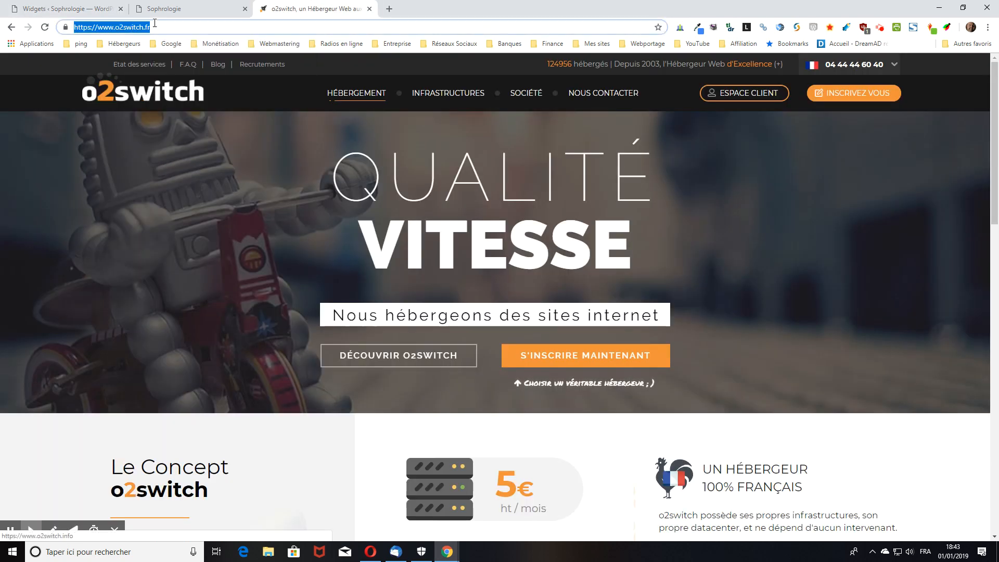
click(168, 10)
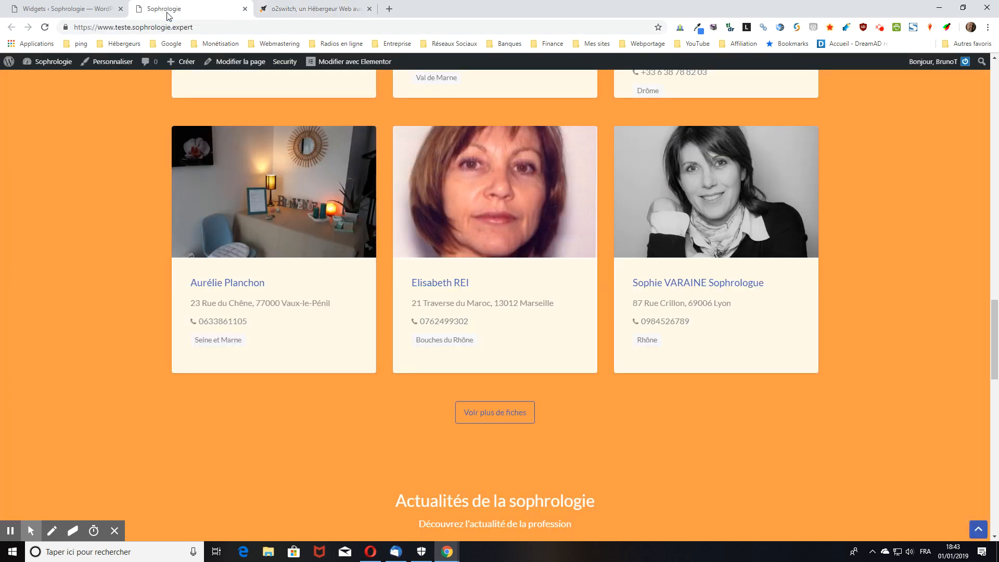
click(68, 9)
right_click(527, 389)
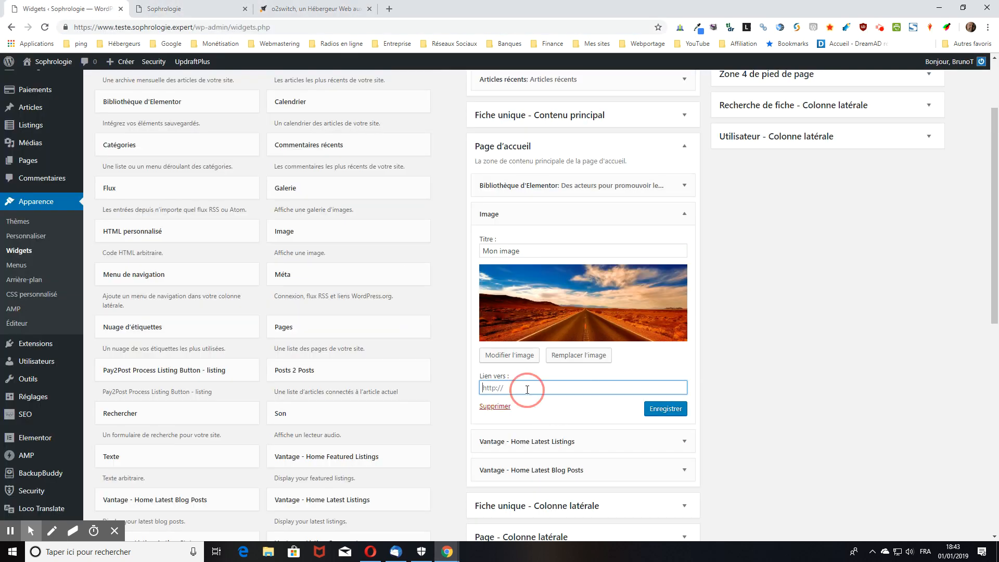
click(551, 299)
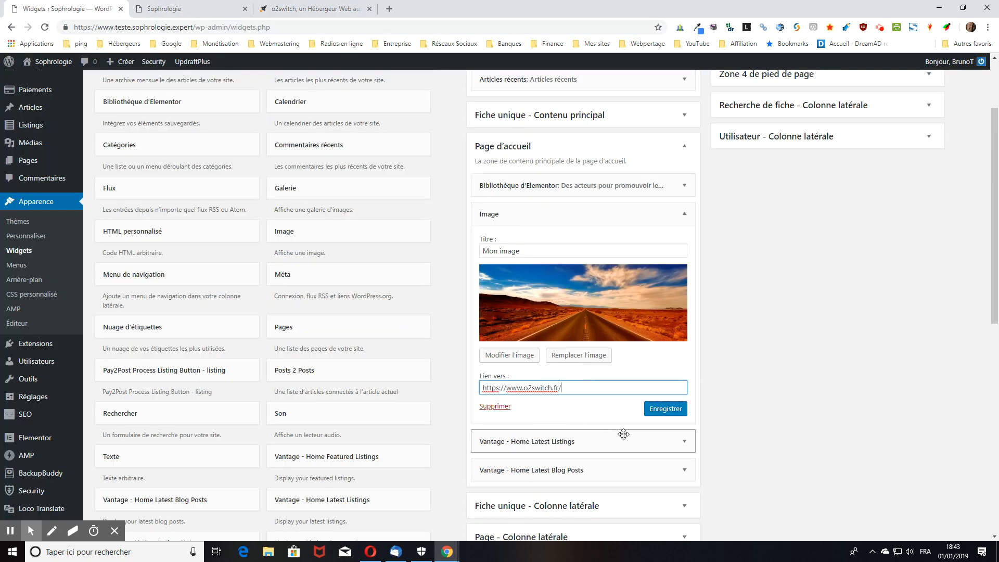
click(673, 411)
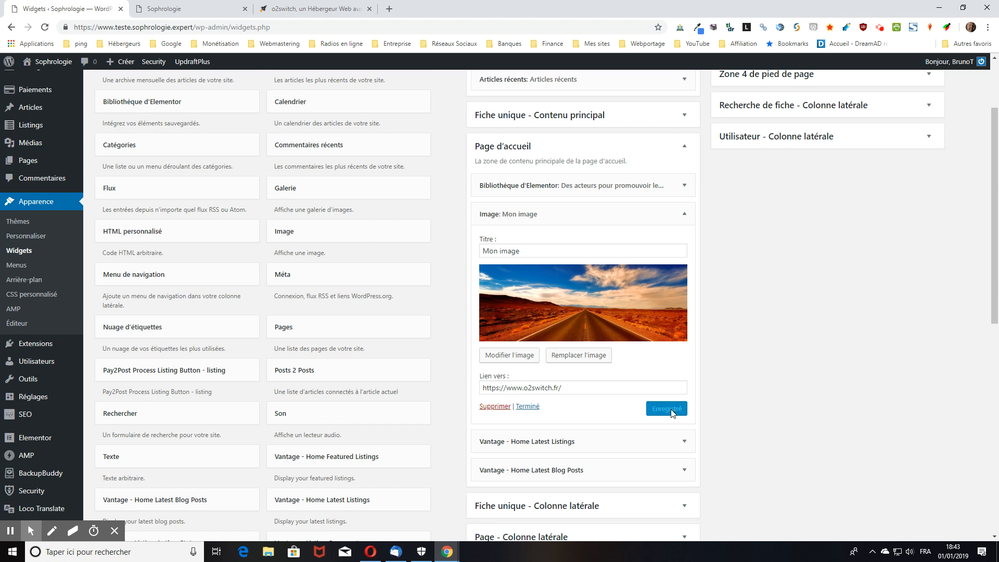
Reload the live home page and examine the Mon image section's position, size, alignment and link between its neighbouring sections
click(197, 7)
click(44, 27)
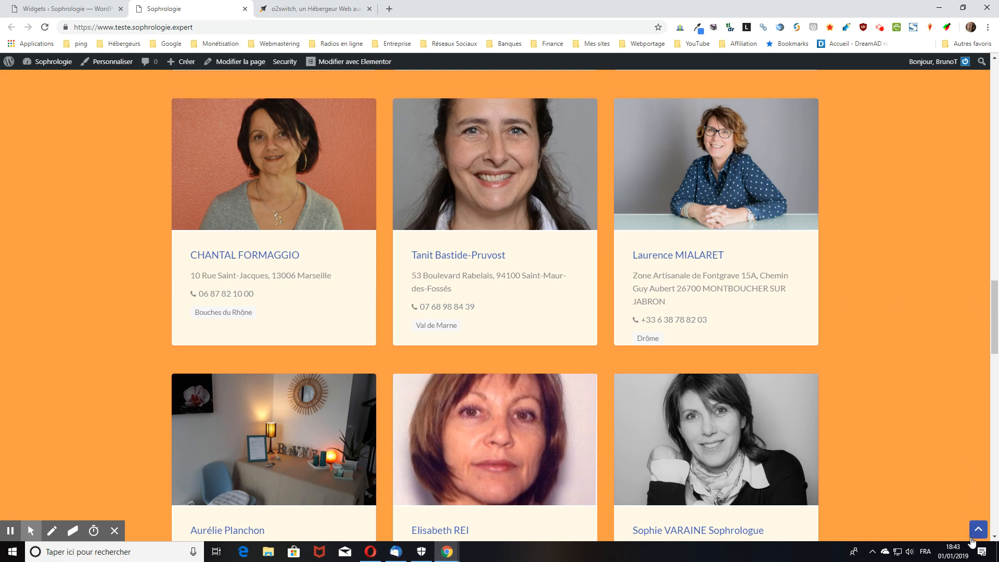
click(979, 529)
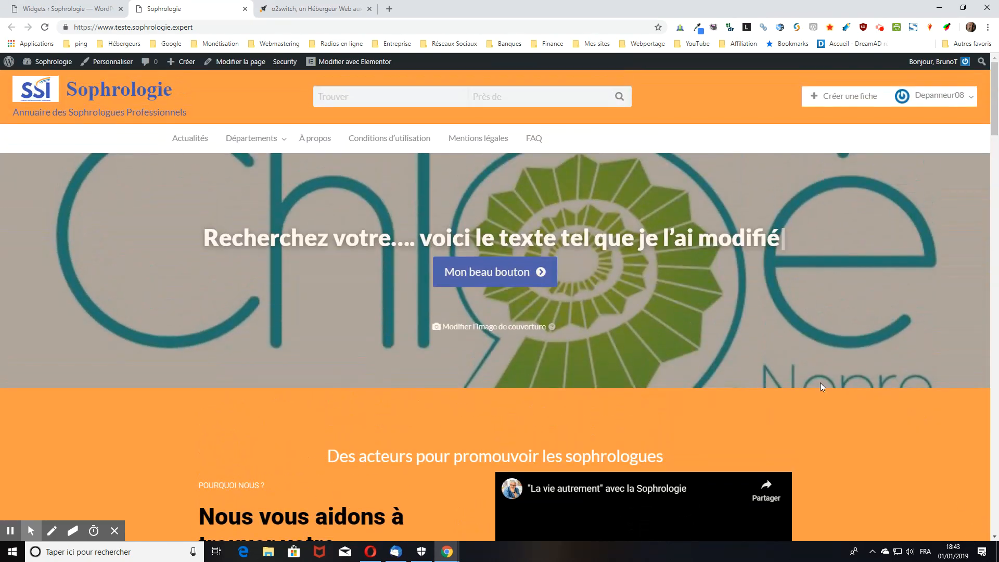
scroll(819, 383, down, 7)
scroll(804, 388, down, 3)
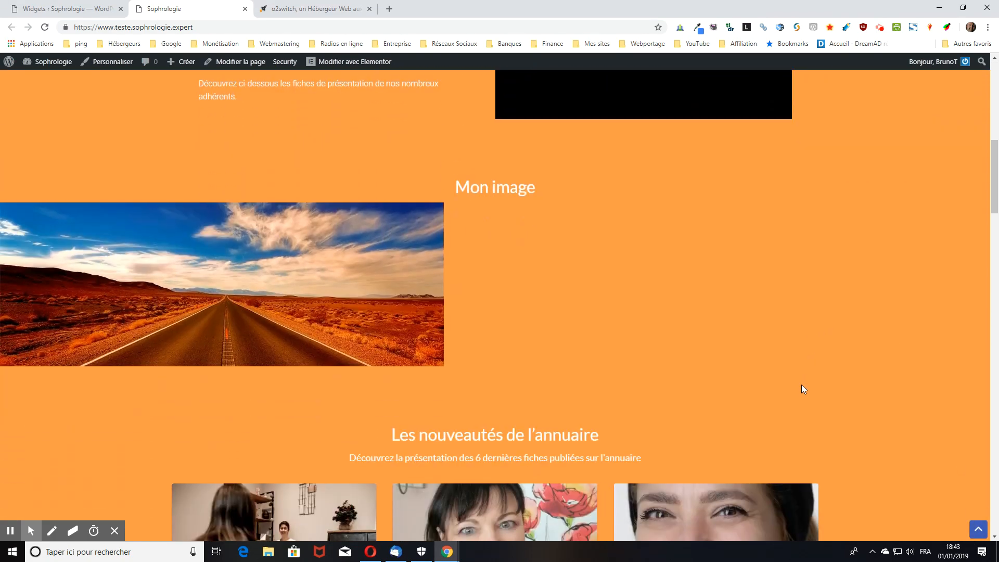
scroll(800, 386, down, 2)
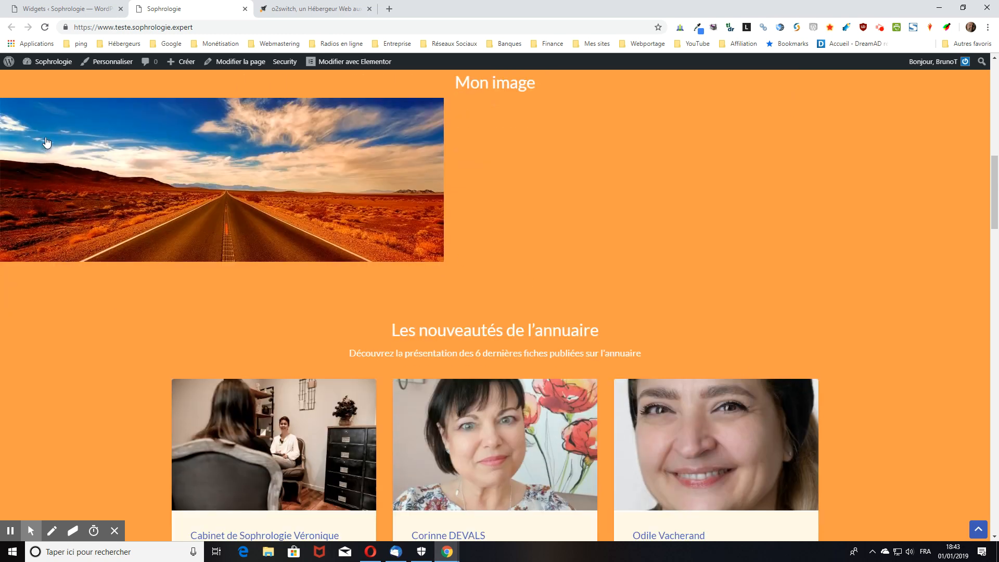
scroll(395, 205, up, 1)
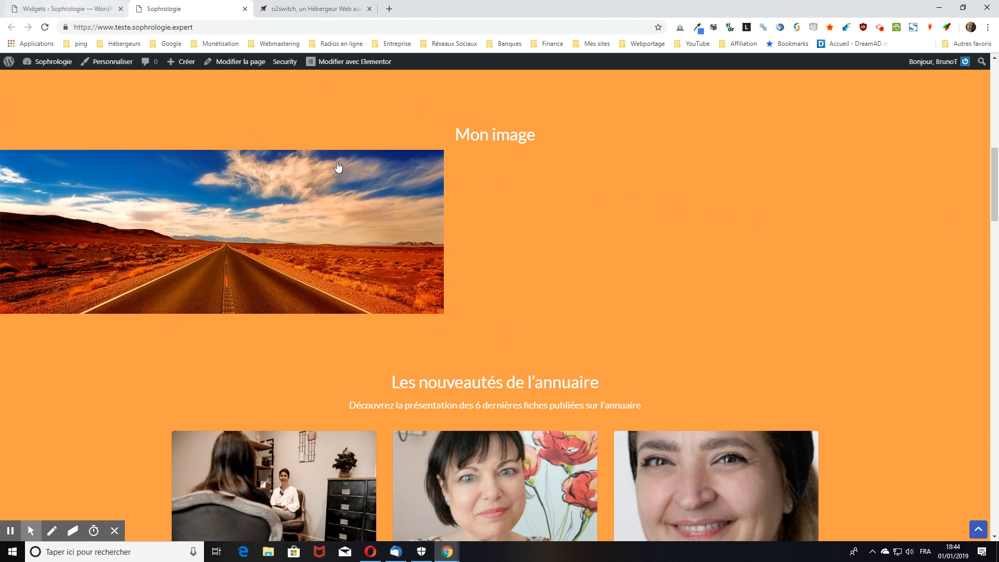
scroll(432, 203, down, 2)
scroll(426, 204, up, 3)
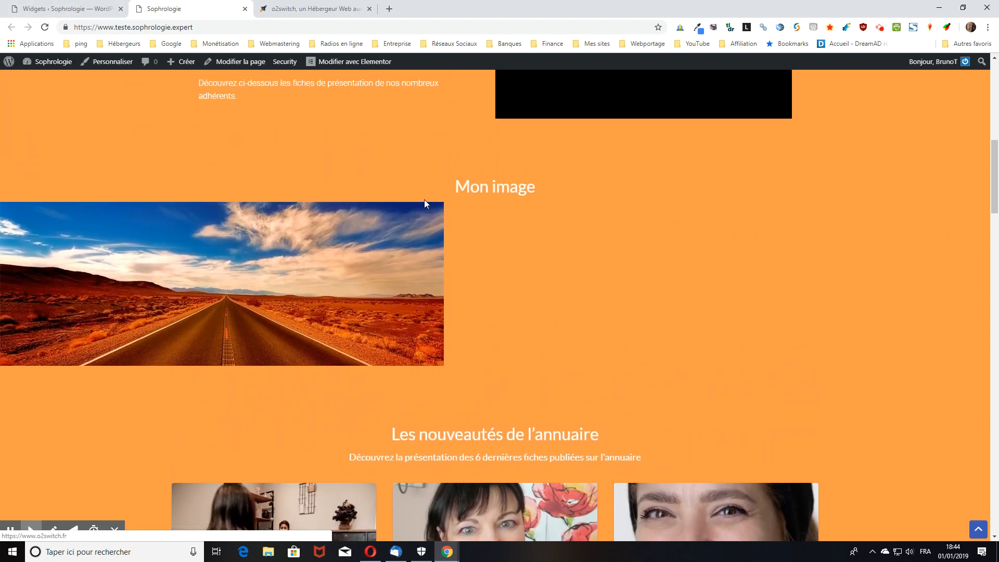
scroll(425, 204, up, 2)
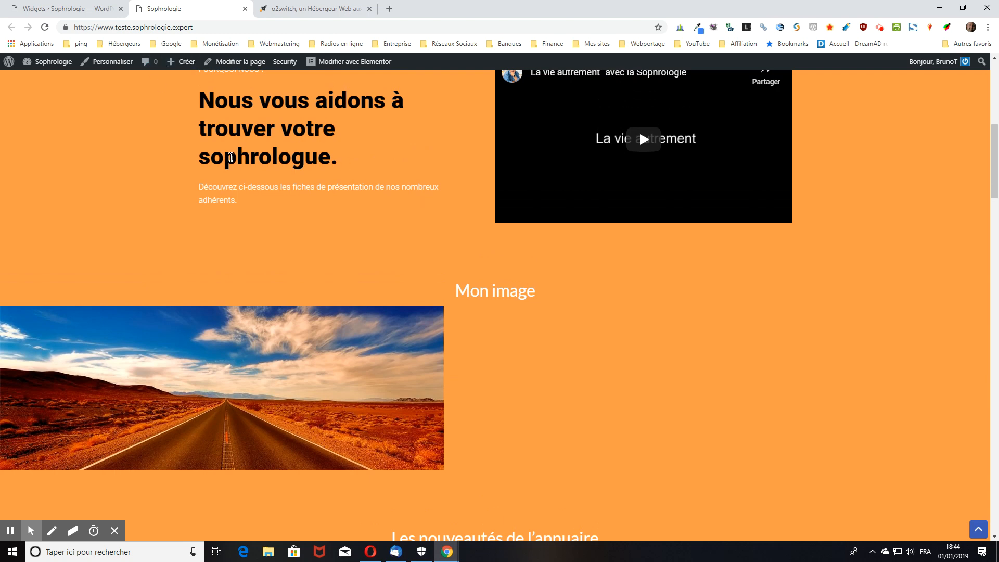
scroll(424, 203, down, 2)
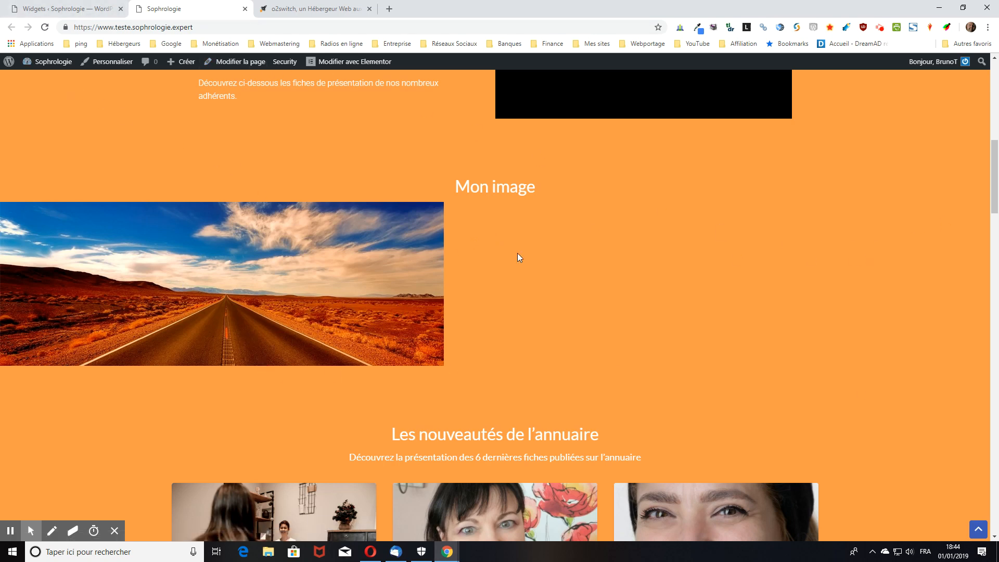
scroll(292, 218, down, 2)
scroll(96, 163, up, 1)
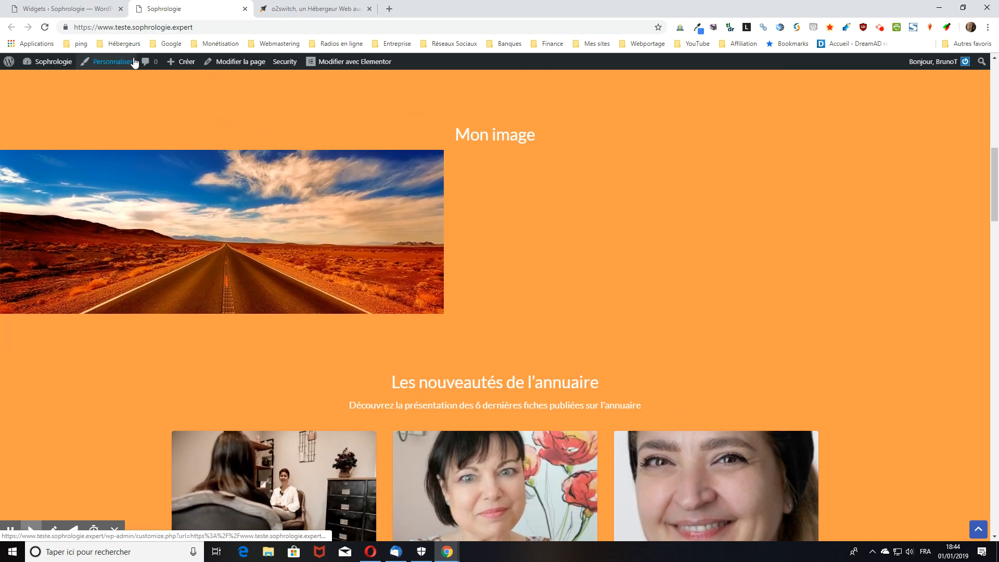
Add a Texte widget below the Image widget in the Page d'accueil area and title it Mon texte de démo
click(78, 10)
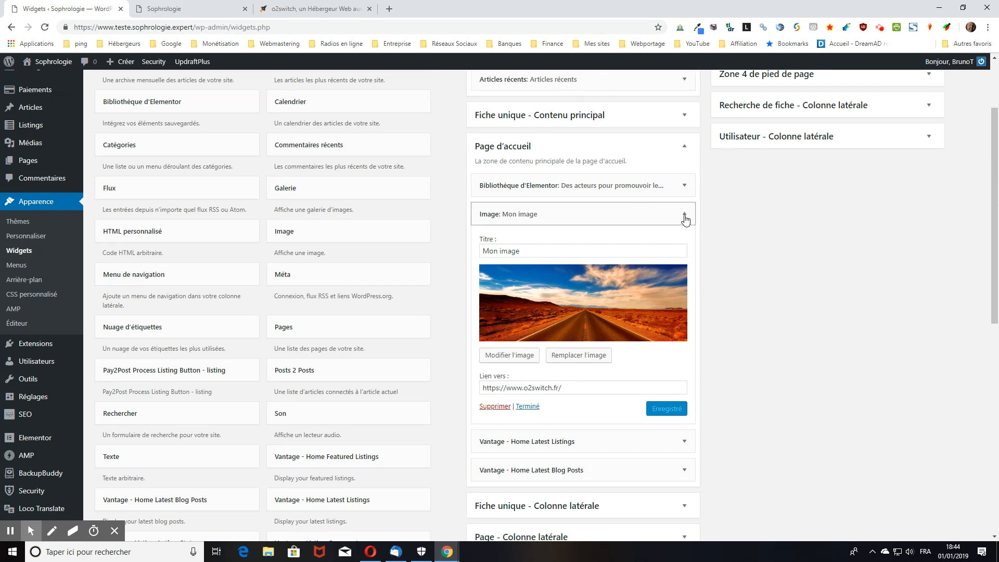
click(685, 216)
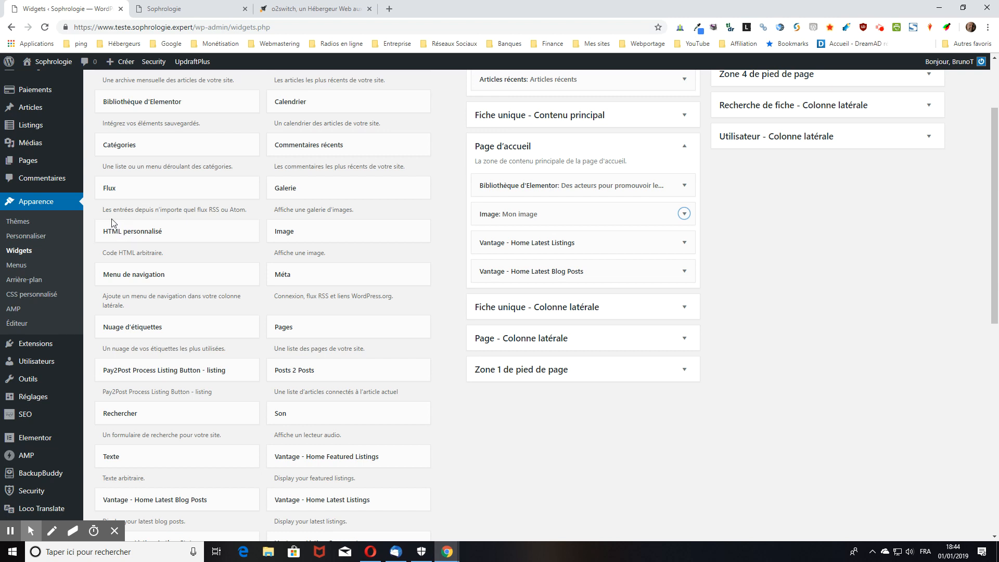
drag(116, 460, 529, 231)
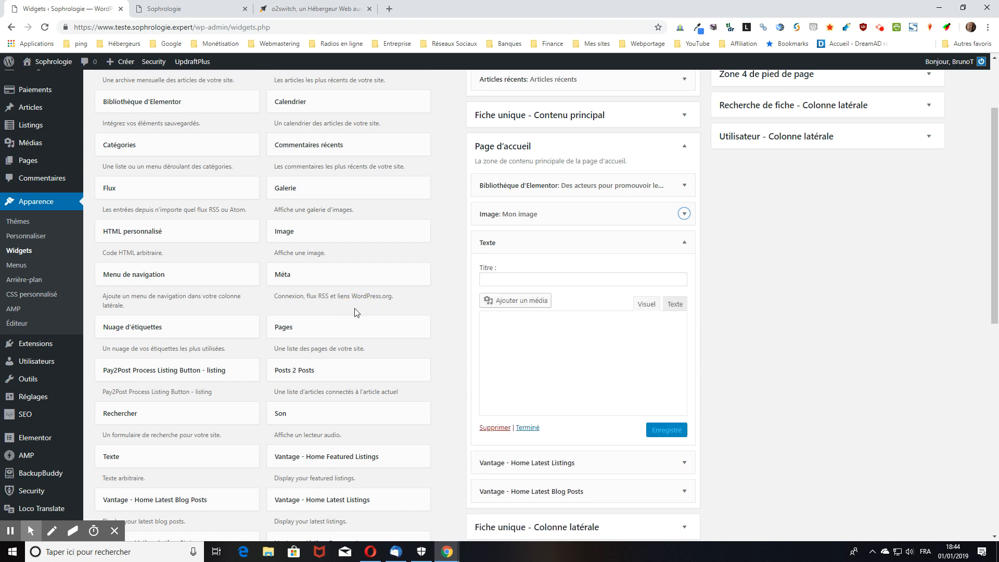
click(521, 277)
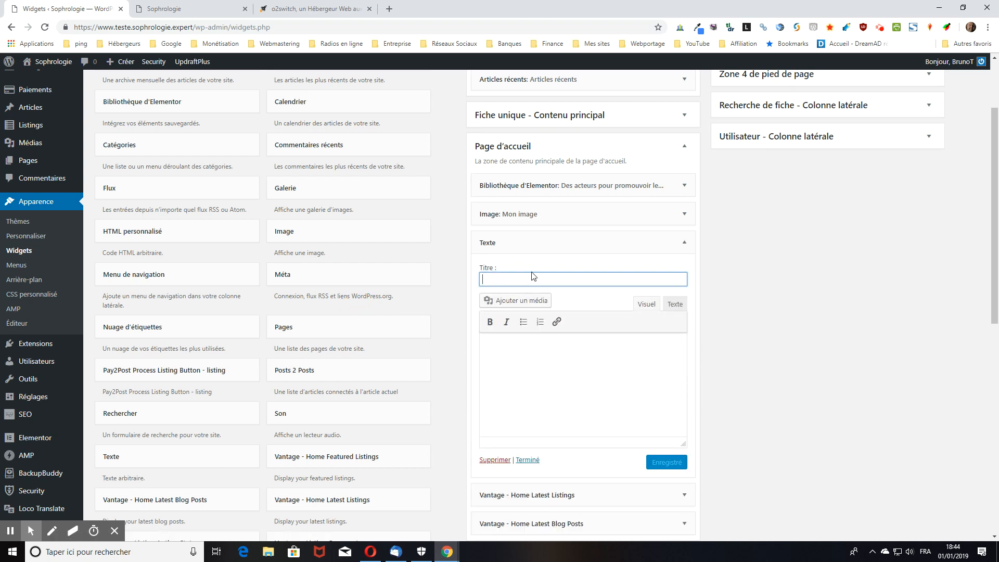
text(Mon texte de démo)
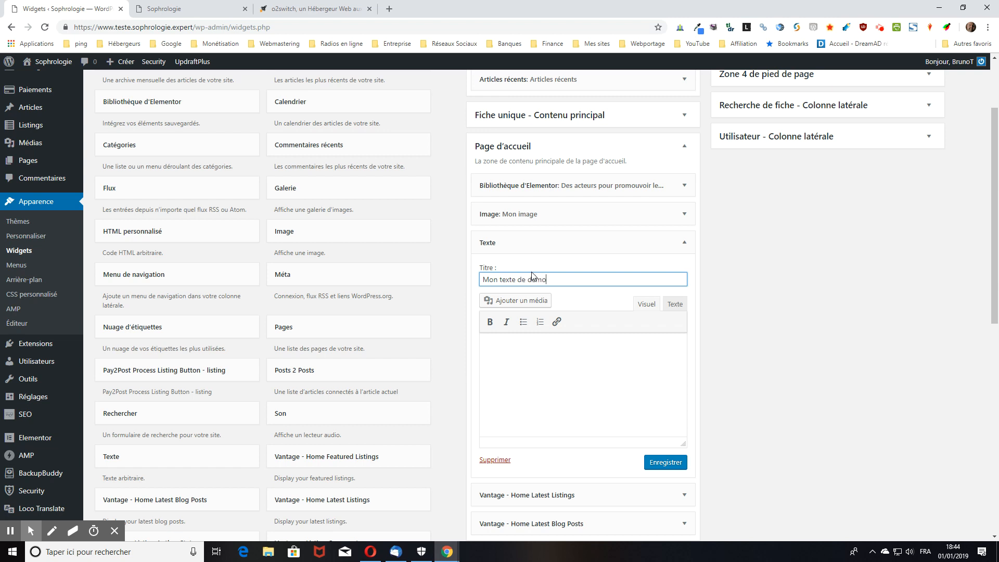
click(589, 366)
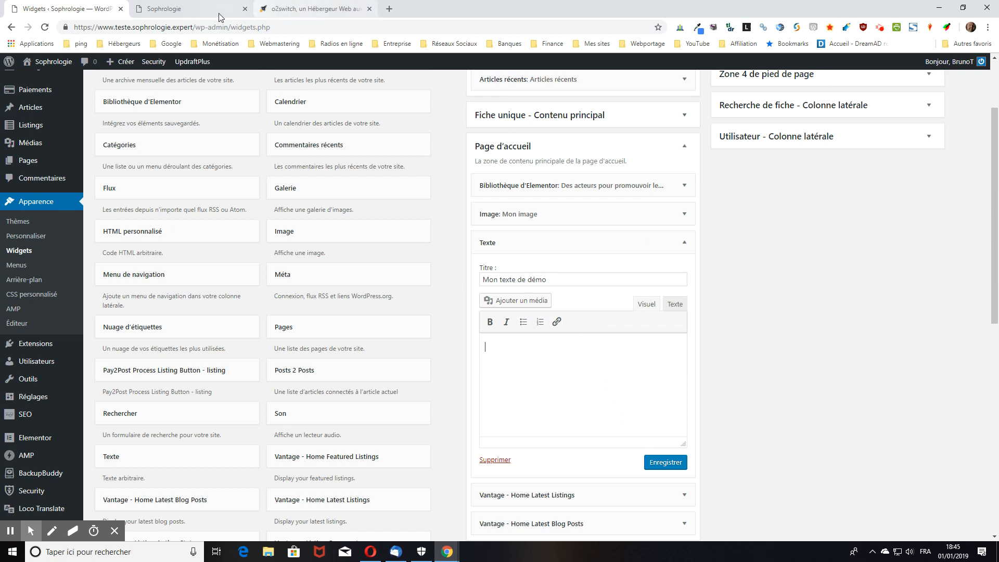
click(389, 9)
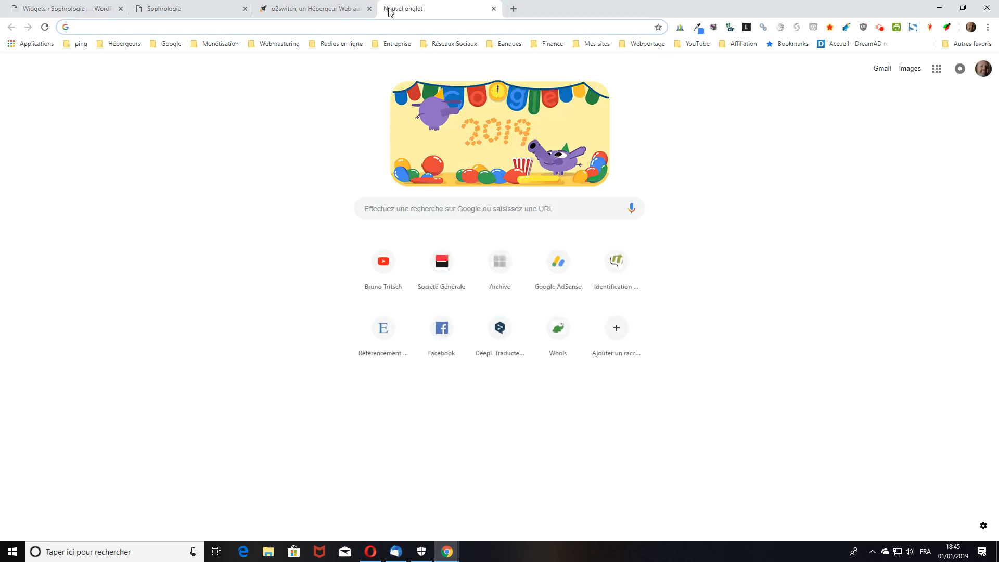
text(faux)
key(Return)
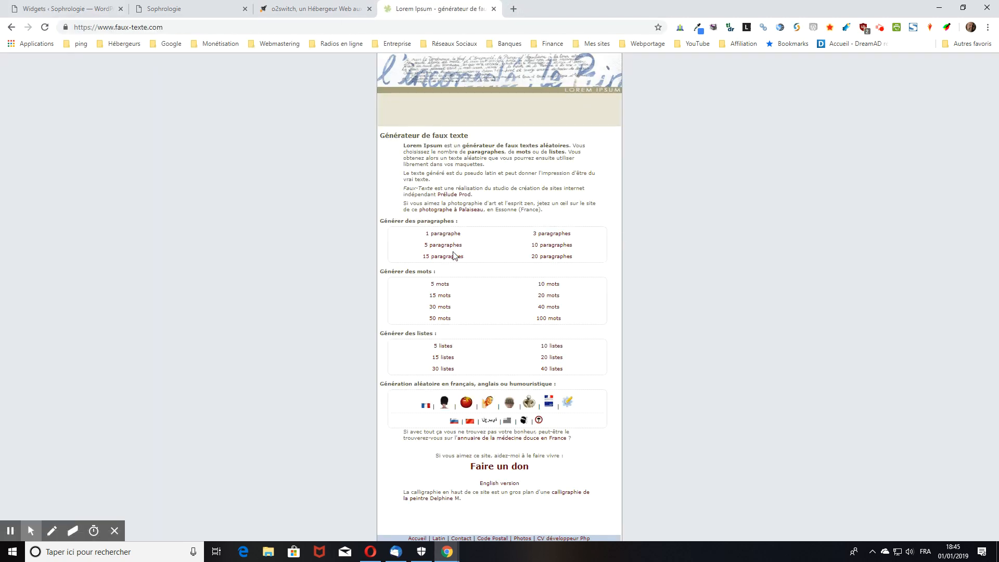
click(449, 248)
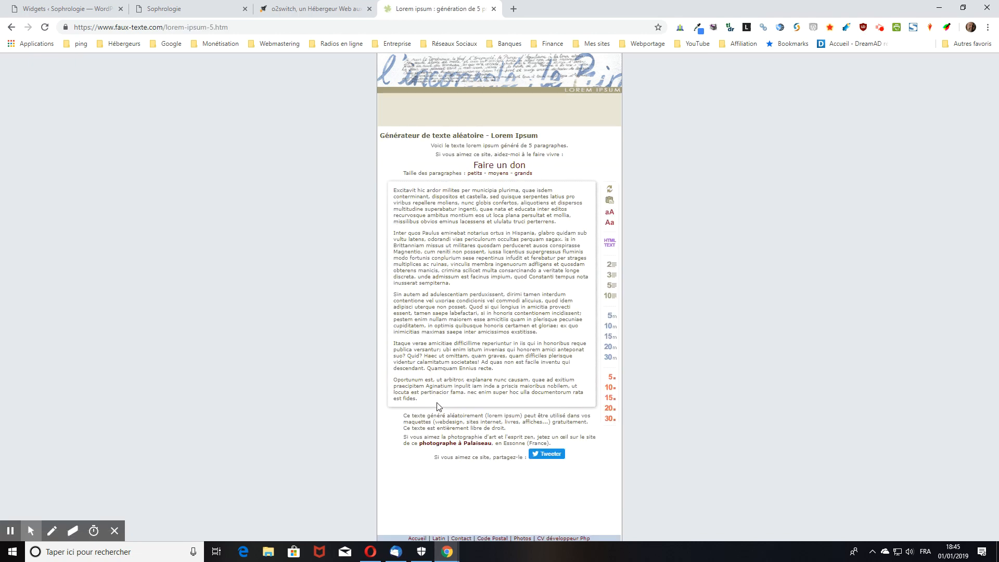
click(423, 395)
drag(416, 390, 393, 189)
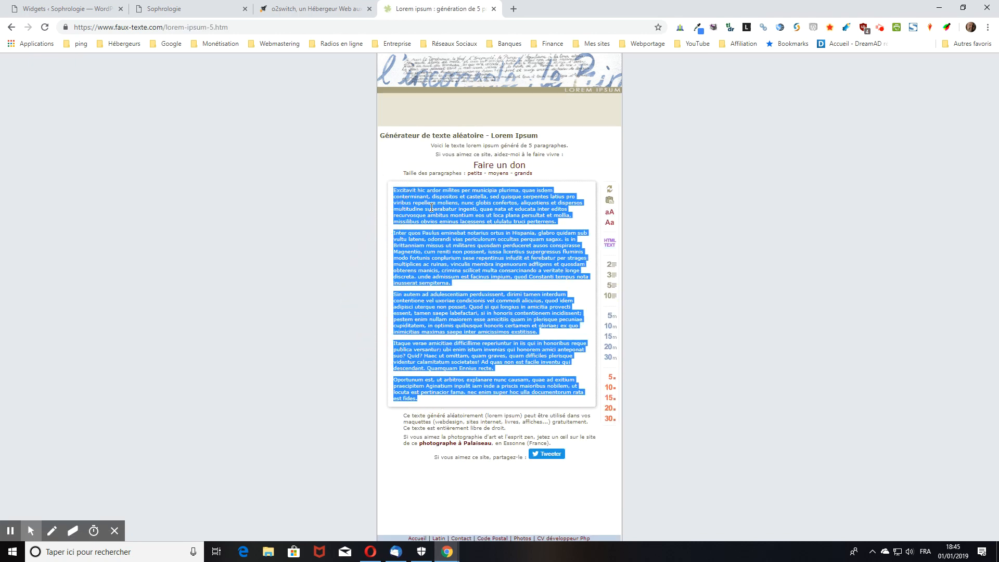
right_click(432, 210)
click(457, 215)
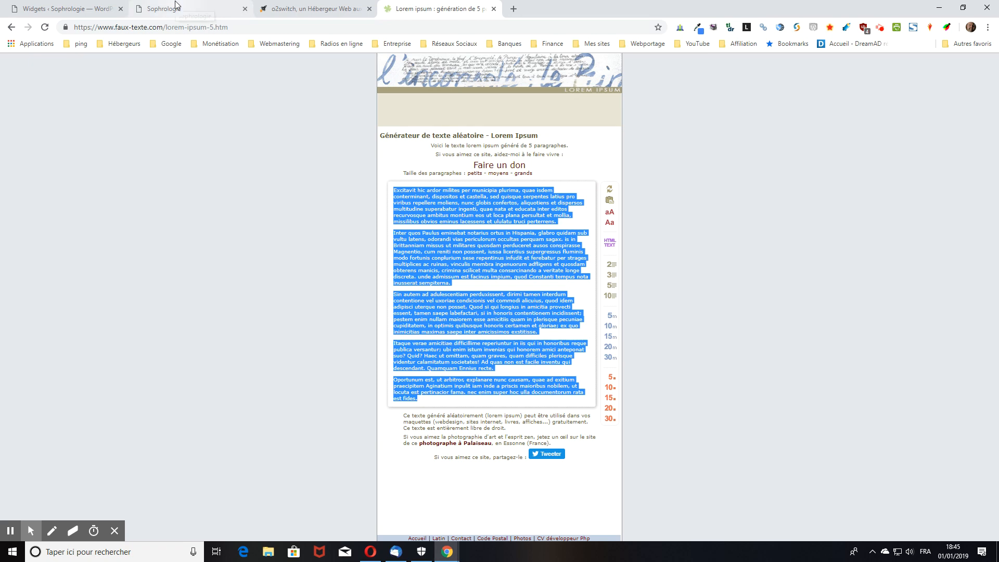
Paste the copied paragraphs into the body of the Mon texte de démo widget and save the widget
click(162, 9)
click(118, 9)
right_click(567, 390)
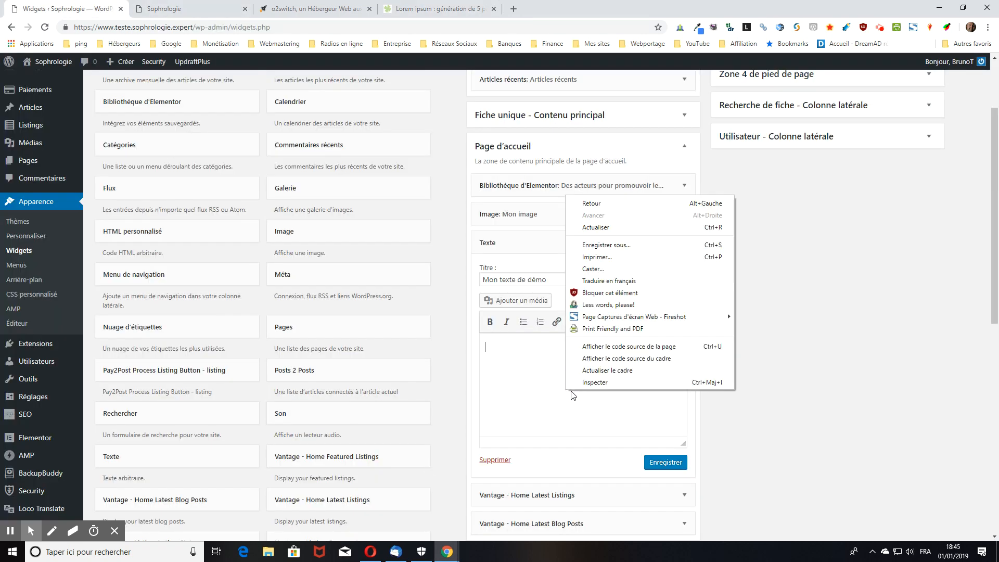
click(531, 347)
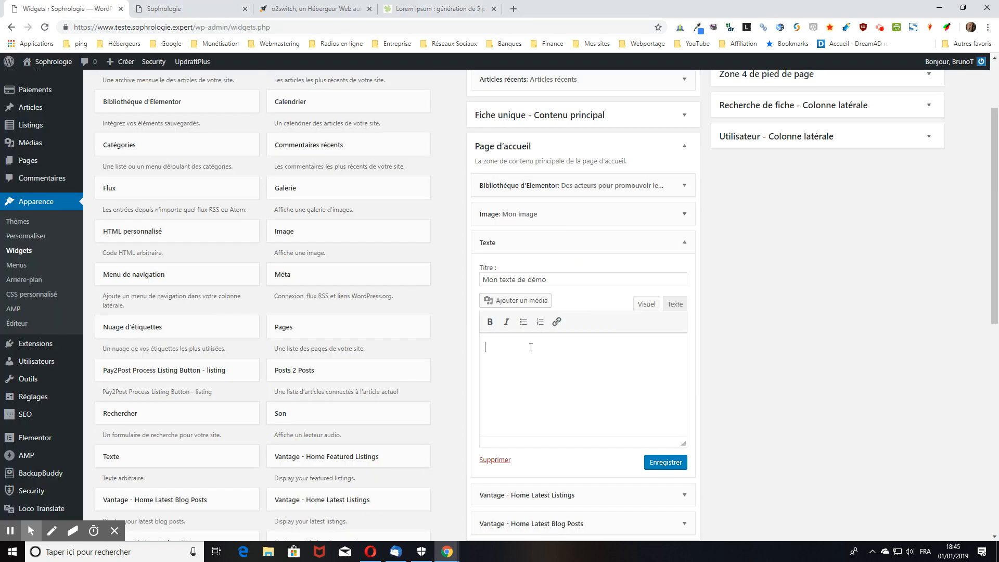
key(ctrl+v)
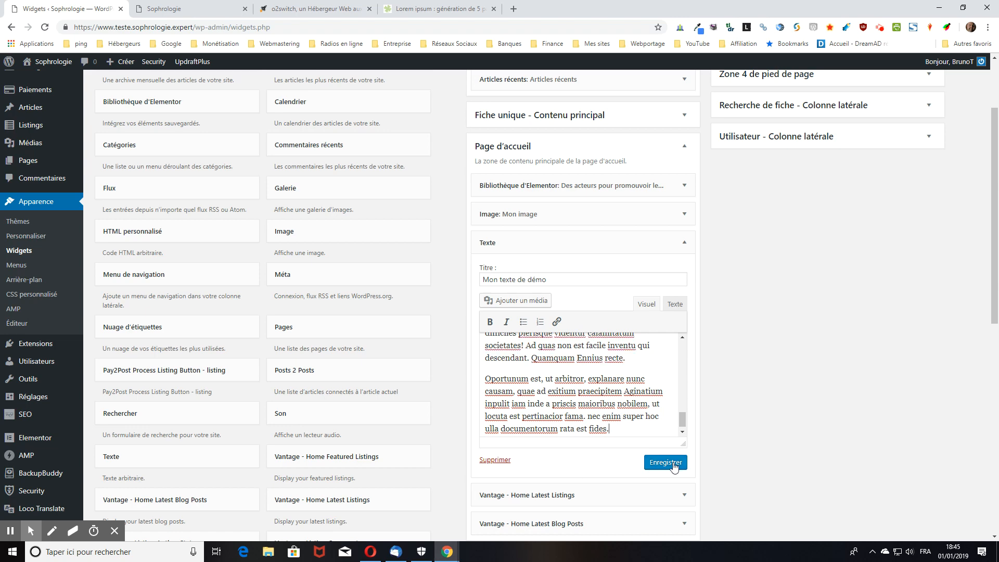
click(669, 464)
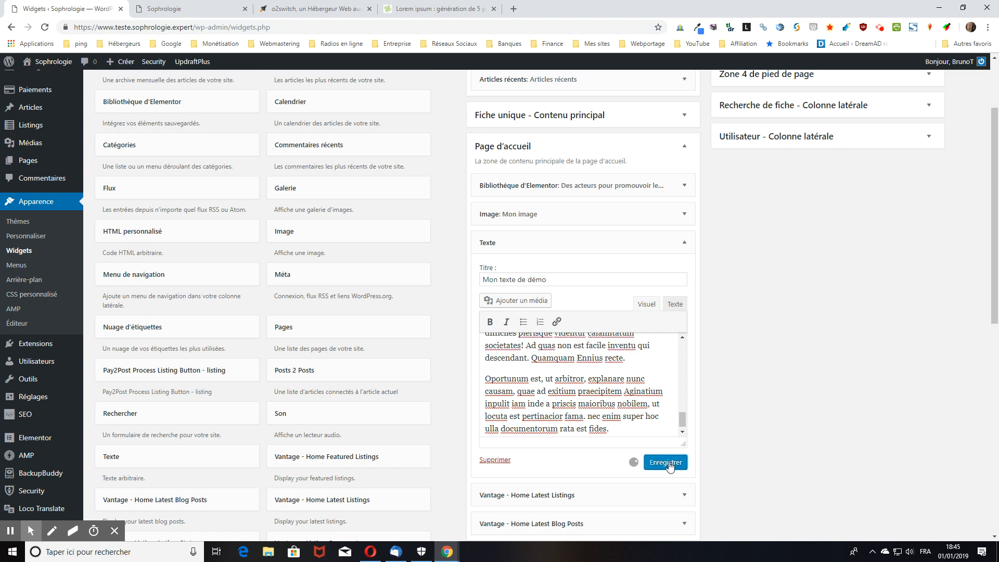
Reload the live home page and examine the Mon texte de démo section's position between Mon image and Les nouveautés de l'annuaire
click(164, 9)
click(45, 27)
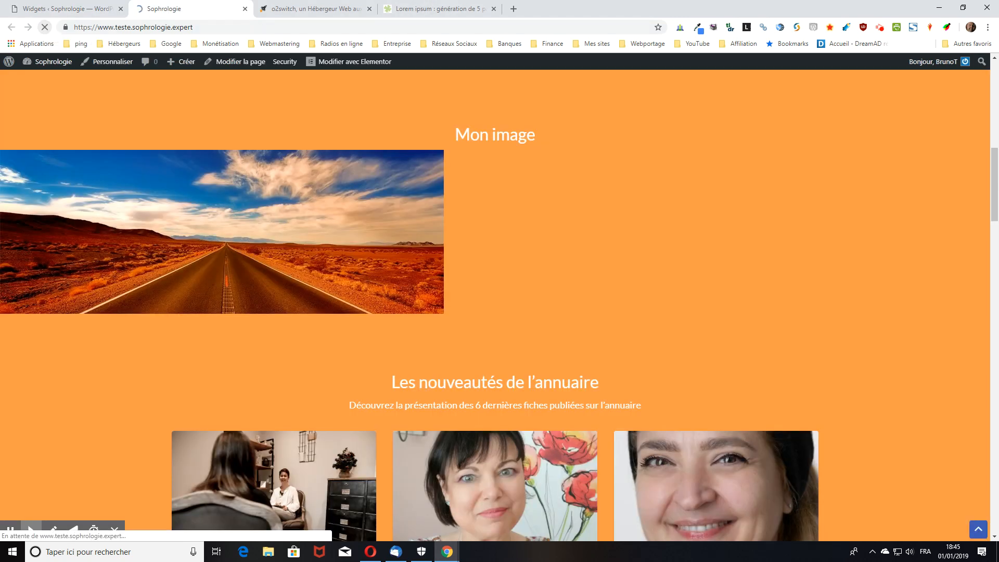
scroll(903, 257, down, 1)
scroll(902, 256, down, 5)
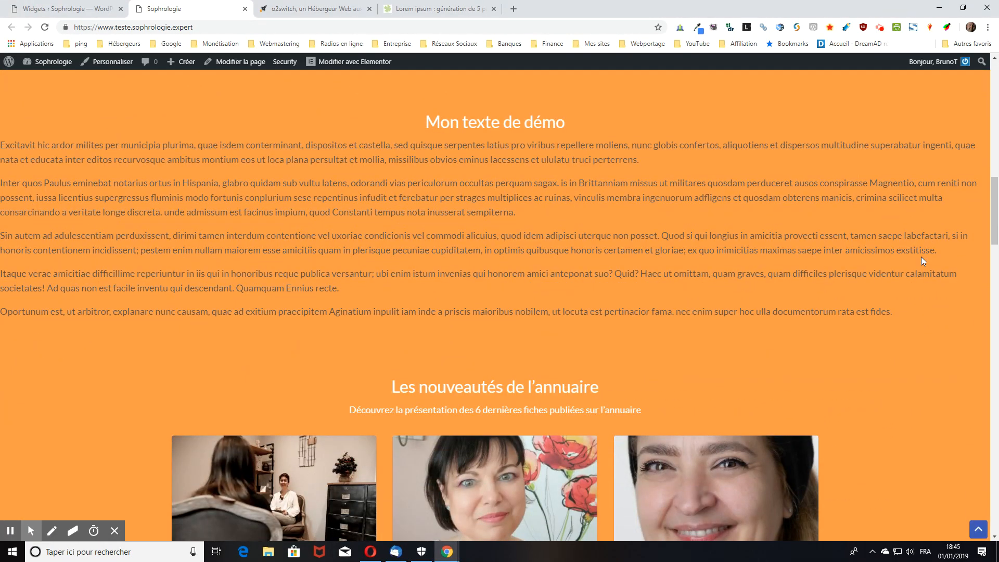
scroll(554, 296, down, 2)
scroll(336, 283, up, 4)
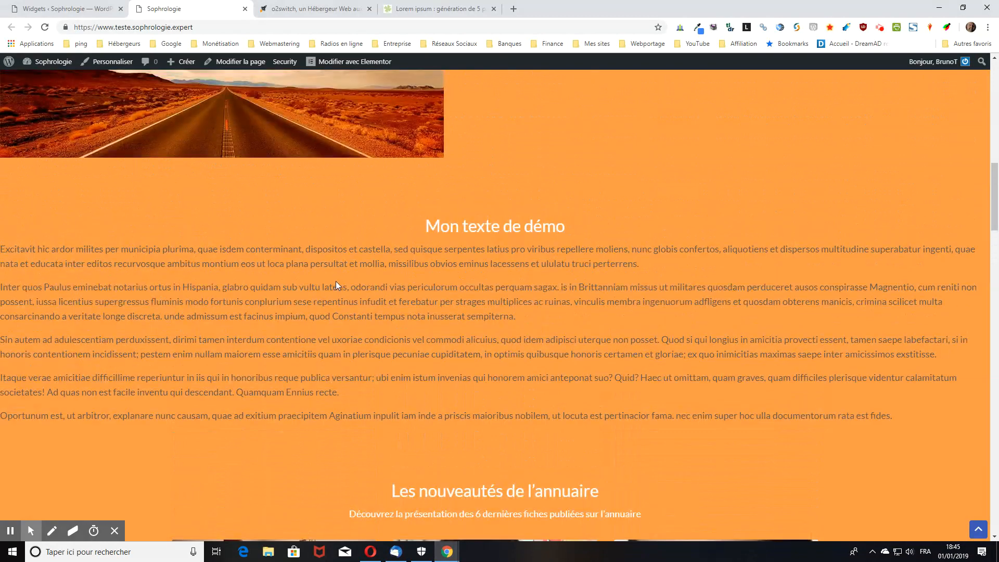
scroll(336, 285, up, 4)
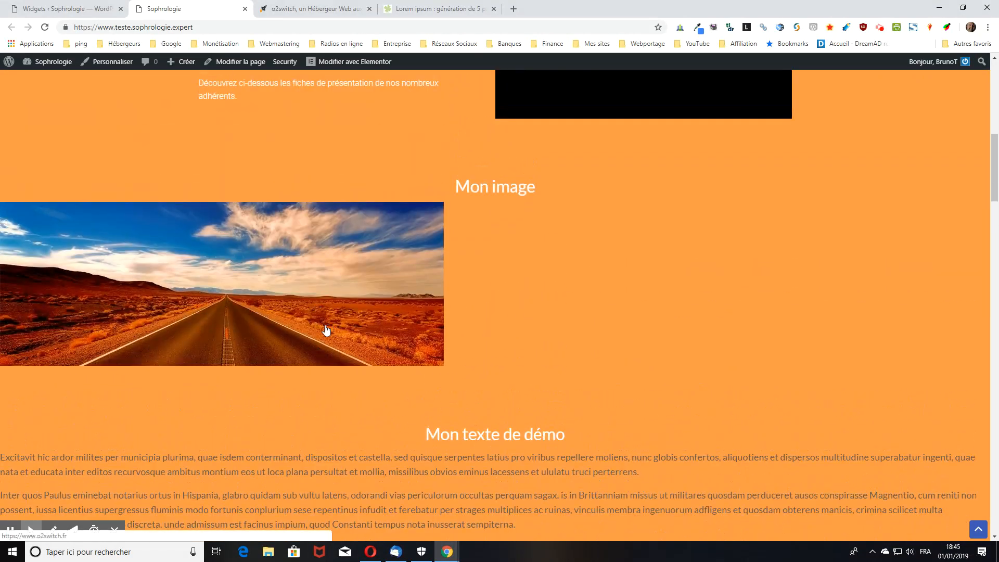
scroll(476, 328, down, 6)
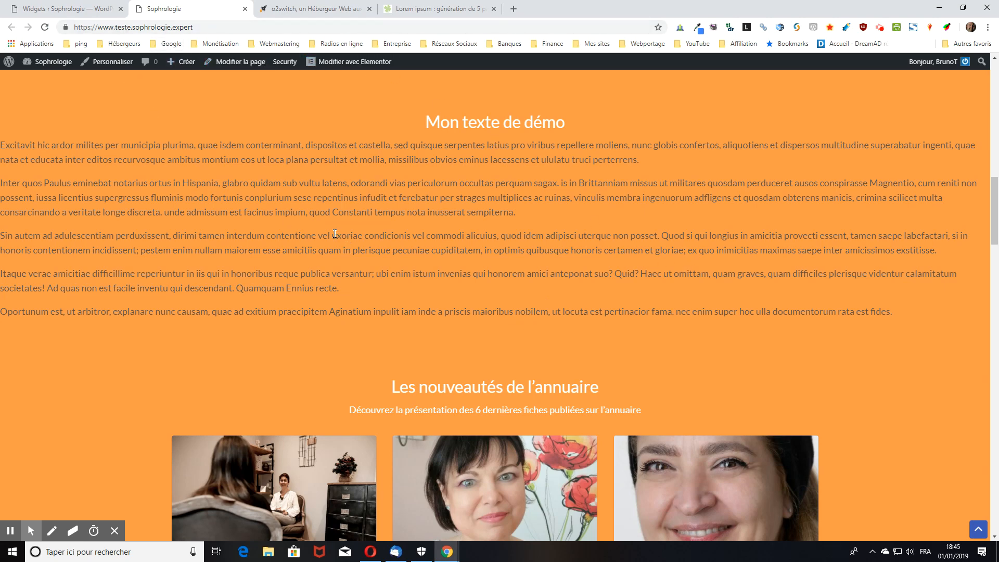
scroll(523, 211, down, 2)
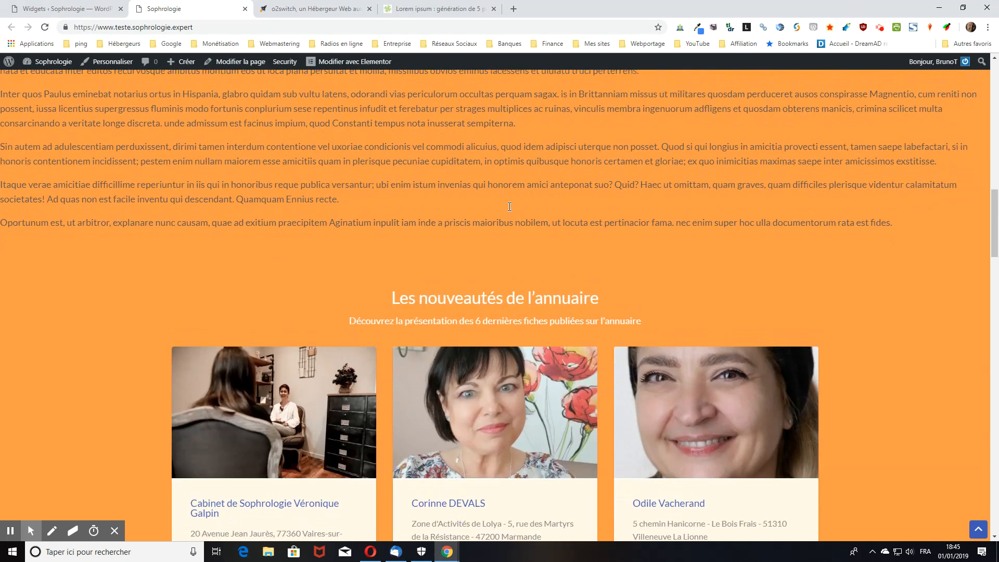
scroll(508, 206, up, 4)
scroll(508, 208, up, 2)
Collapse the Mon texte de démo widget and view the Des acteurs pour promouvoir les sophrologues section on the live home page
click(50, 11)
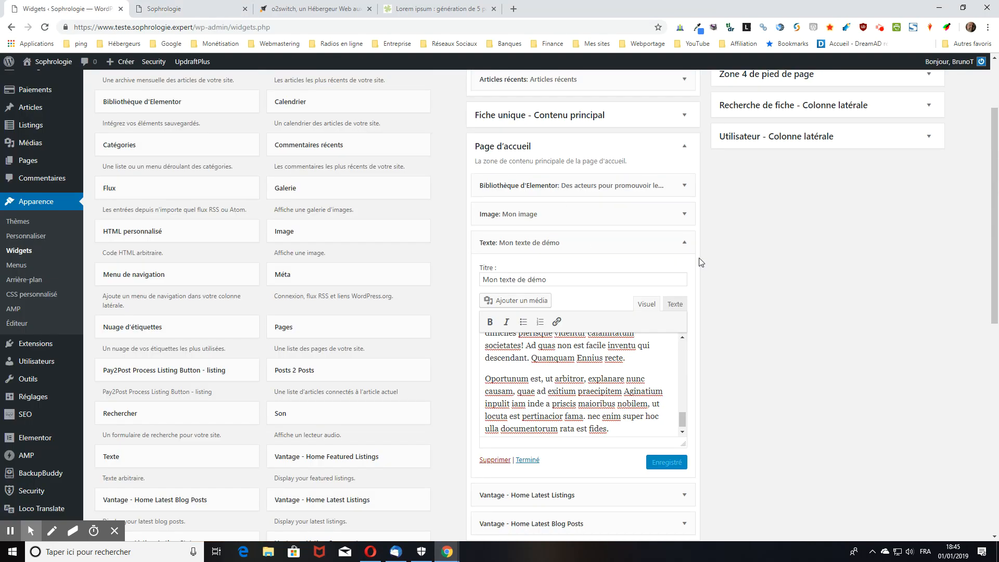
click(685, 244)
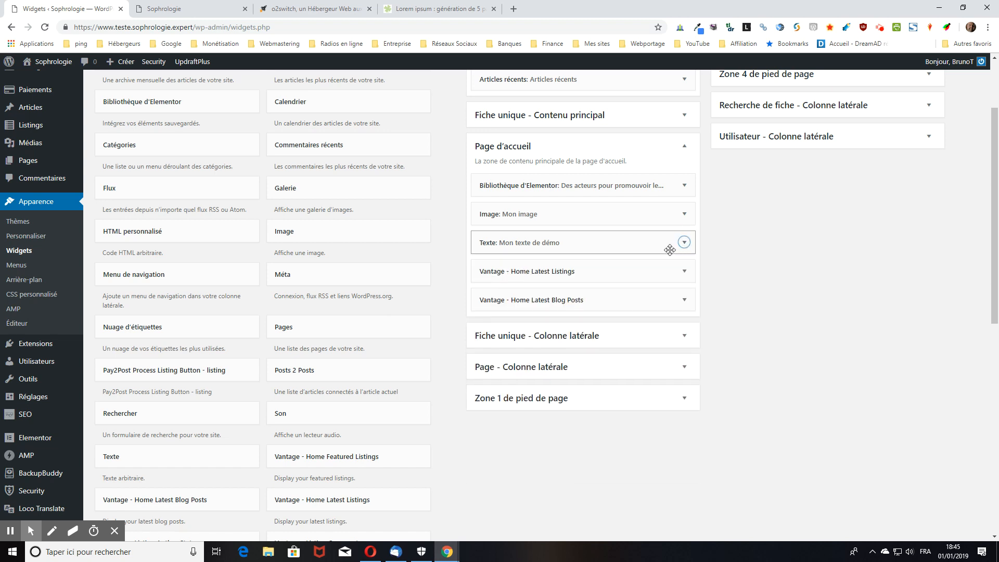
click(206, 11)
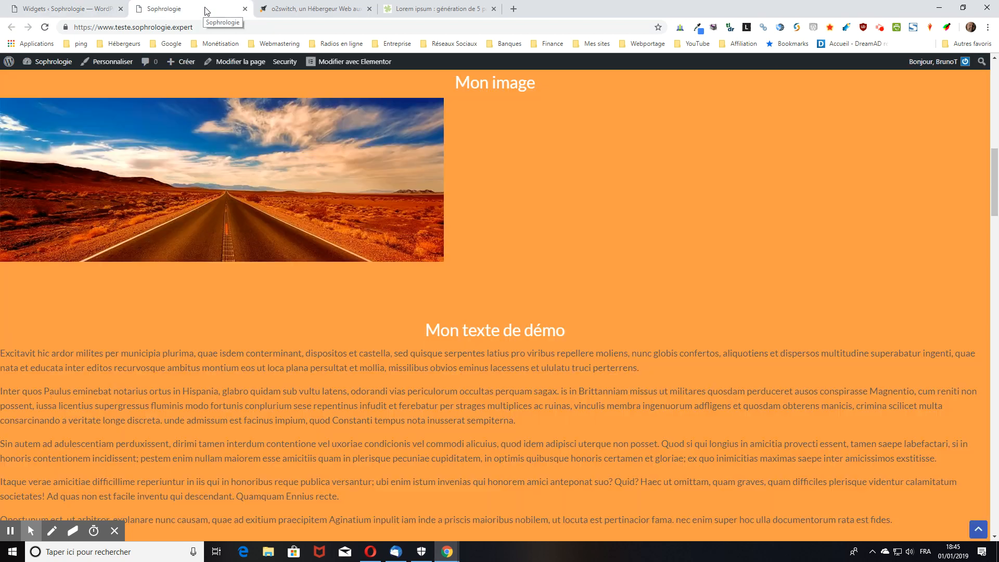
scroll(447, 281, up, 6)
scroll(451, 308, up, 1)
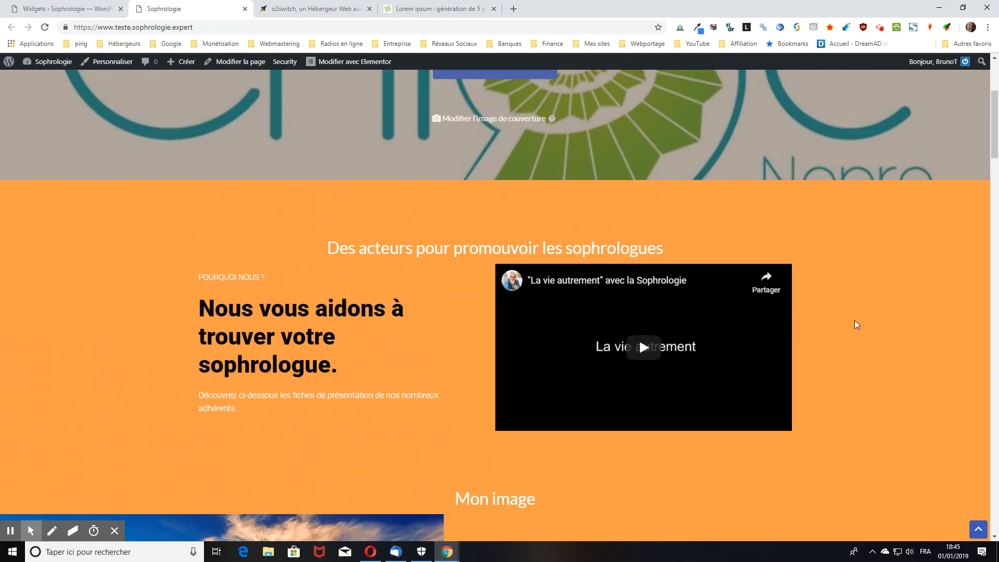
Expand the Bibliothèque d'Elementor widget in Page d'accueil and choose Présentation (section) as its template
click(81, 10)
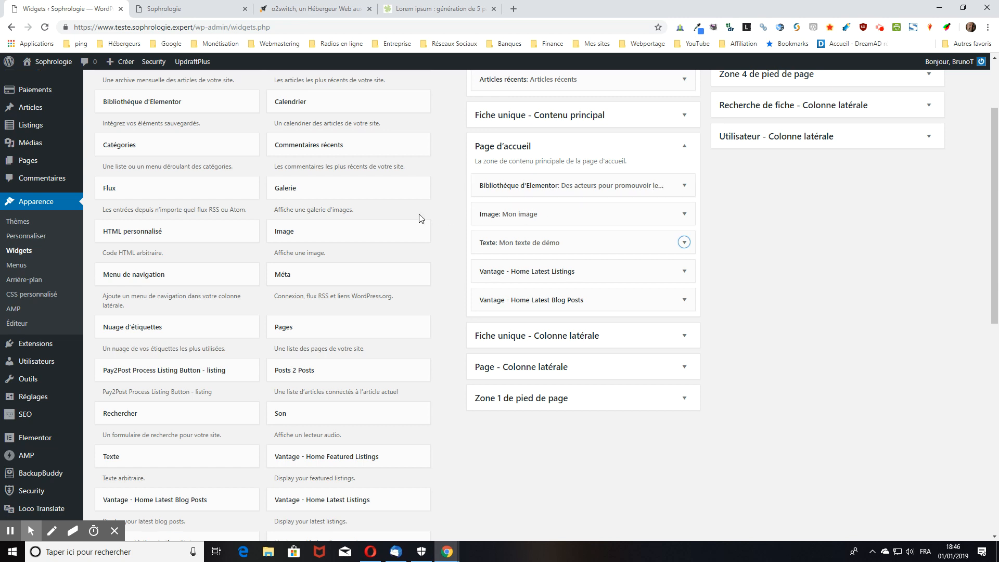
click(684, 186)
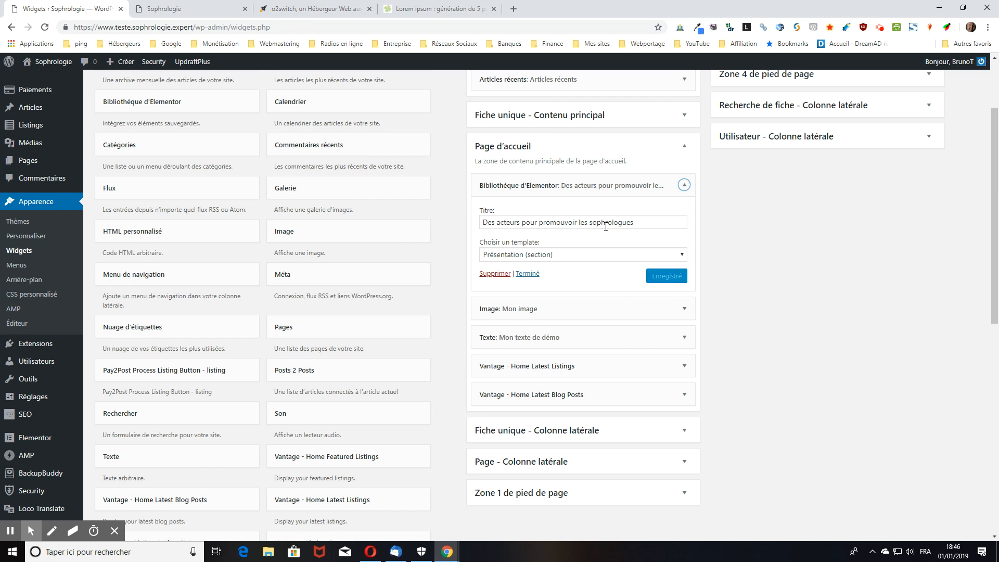
click(572, 255)
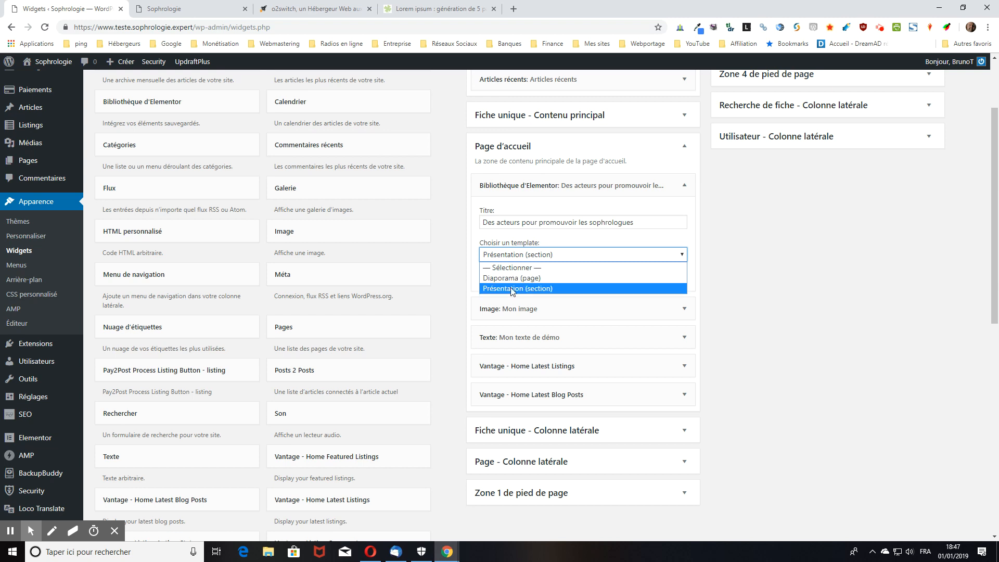
click(545, 289)
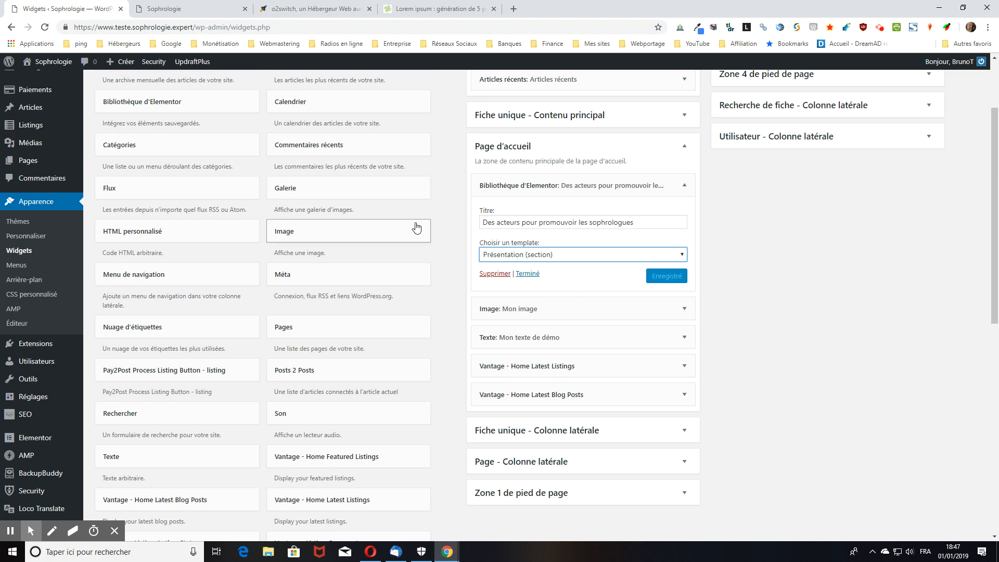
Compare the live home page's Elementor, image and text sections with the Page d'accueil widgets, and view the open o2switch site
click(195, 9)
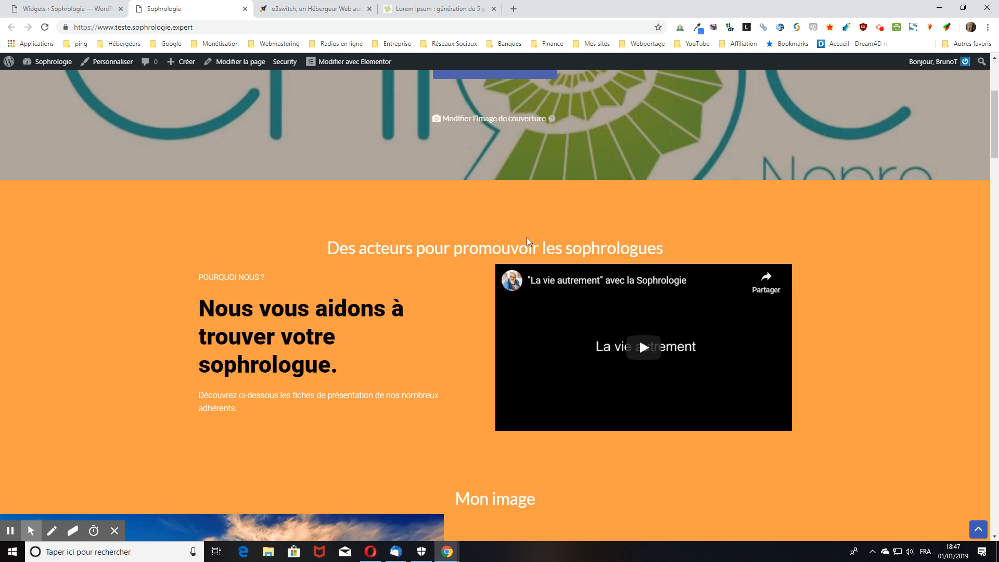
scroll(259, 200, down, 1)
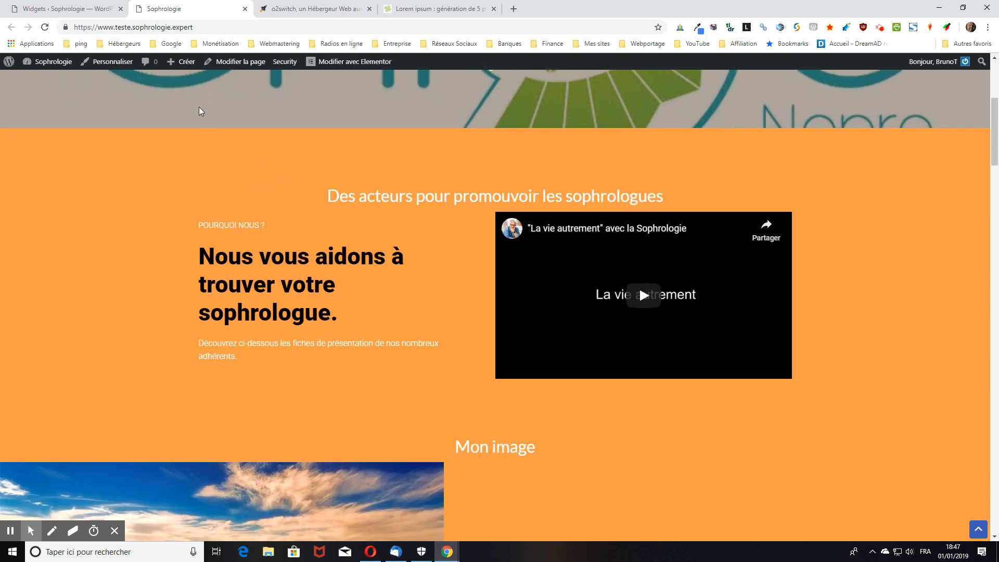
click(72, 5)
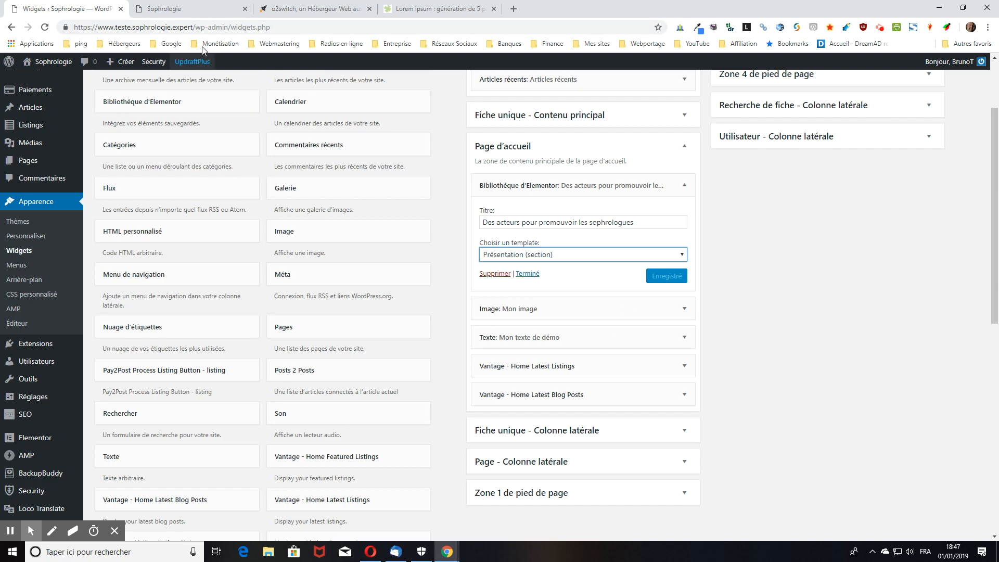
click(171, 9)
scroll(541, 213, down, 10)
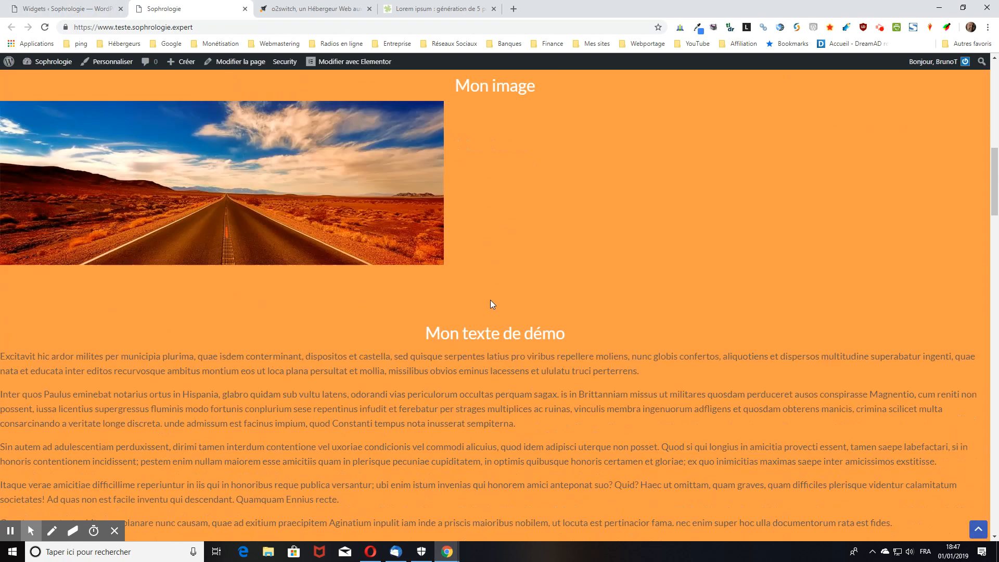
scroll(567, 381, up, 10)
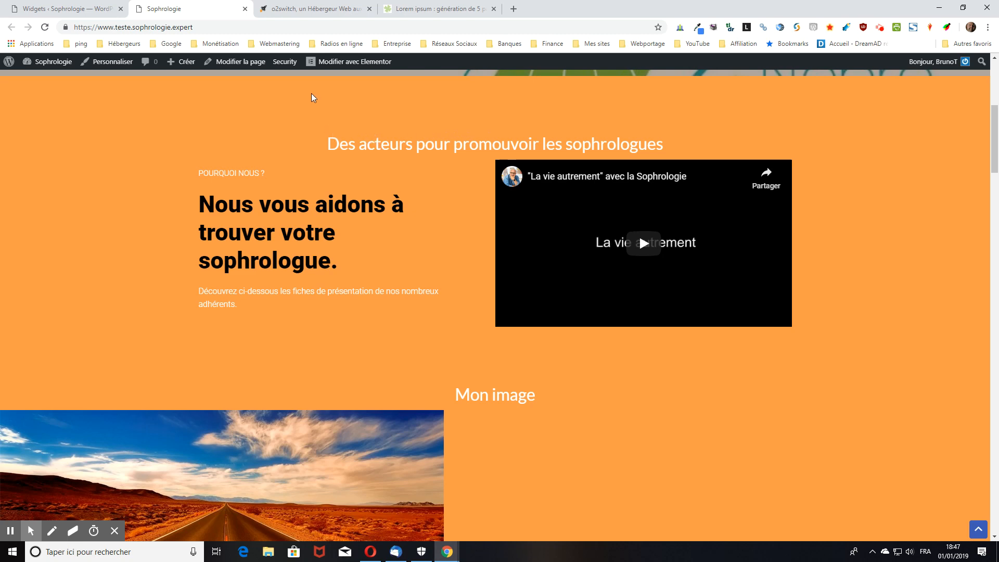
click(85, 11)
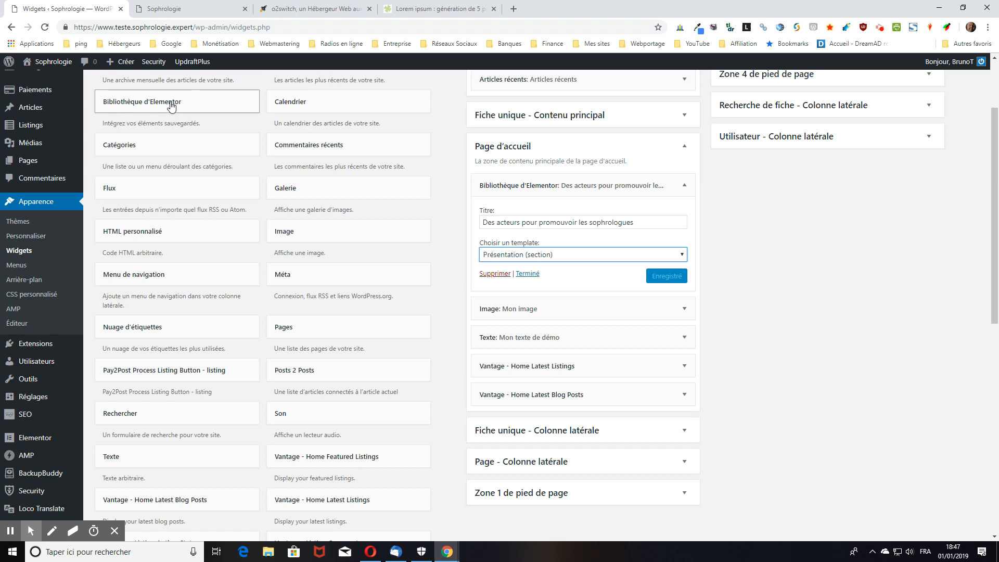
click(173, 10)
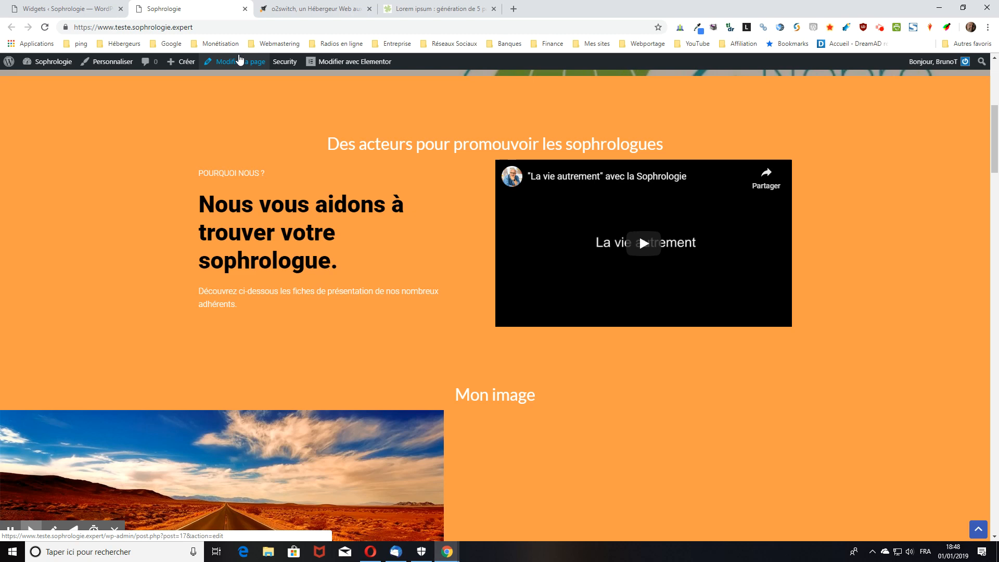
click(281, 10)
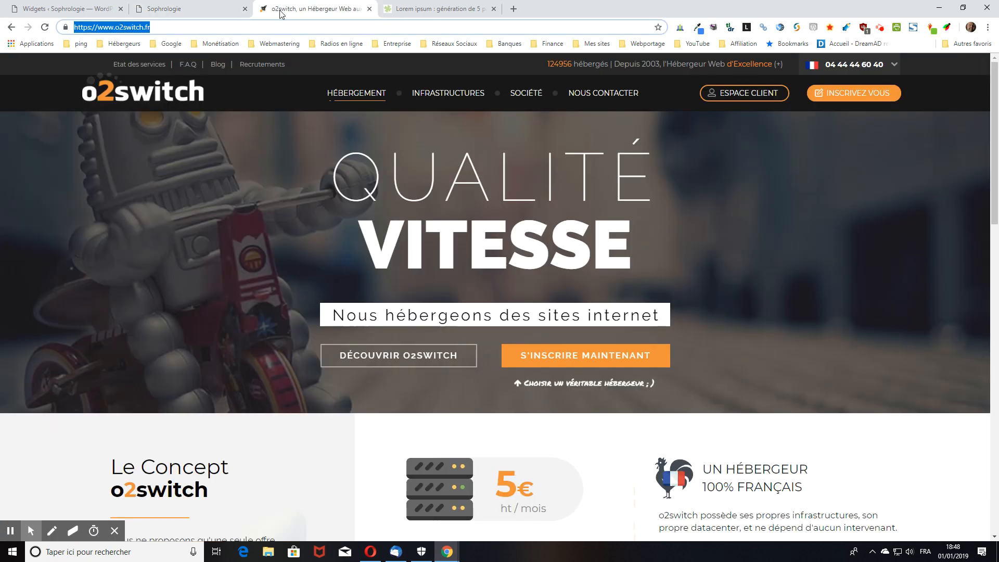